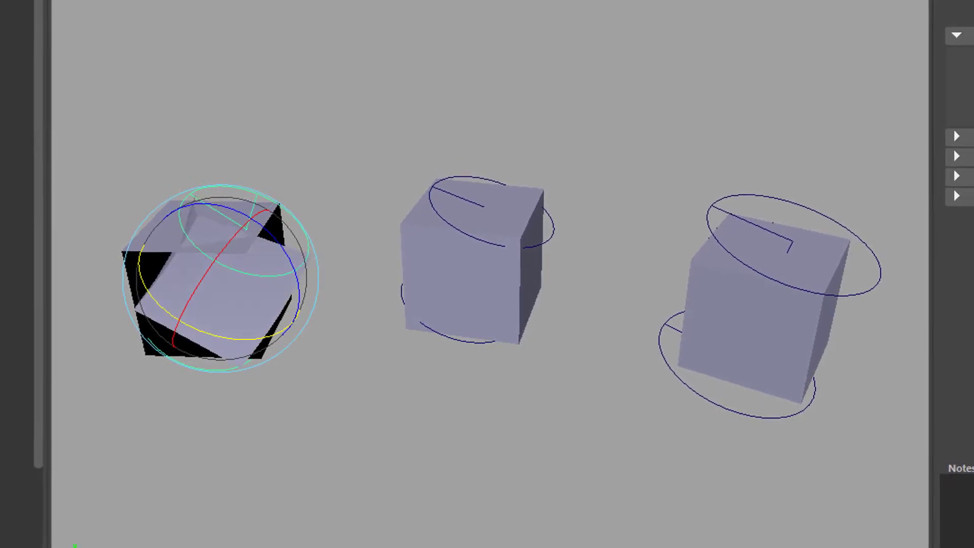
Set the rightmost cube's twist deformer to a start angle of about -142 and an end angle of about -62.
left_click(826, 219)
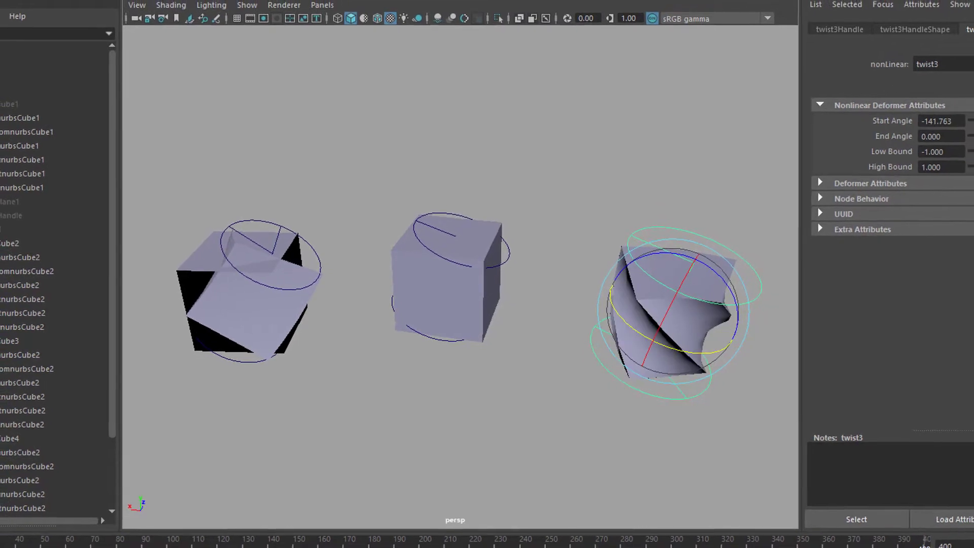
left_click_drag(972, 150, 973, 157)
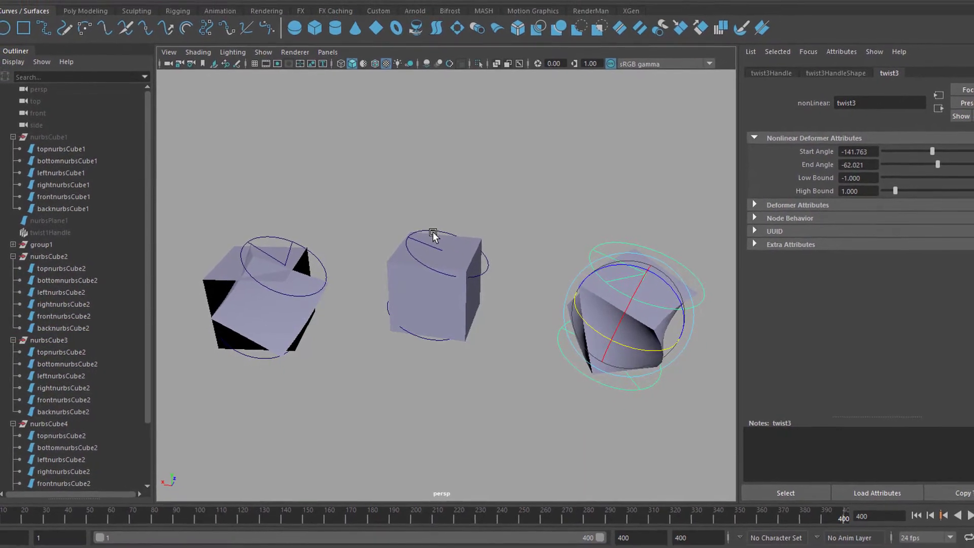
Set the middle cube's twist deformer to a start angle of about -620 and an end angle of about 399.
left_click(433, 229)
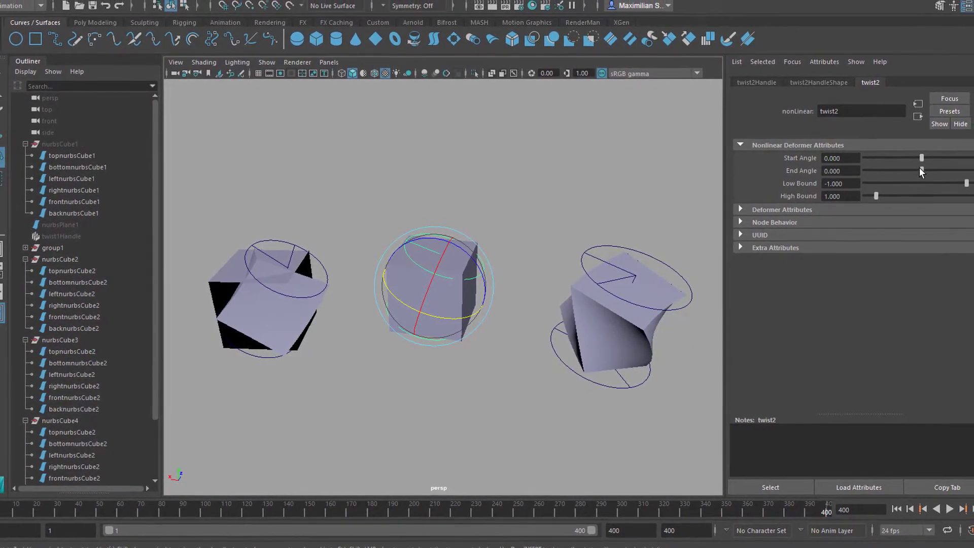
left_click_drag(927, 156, 919, 179)
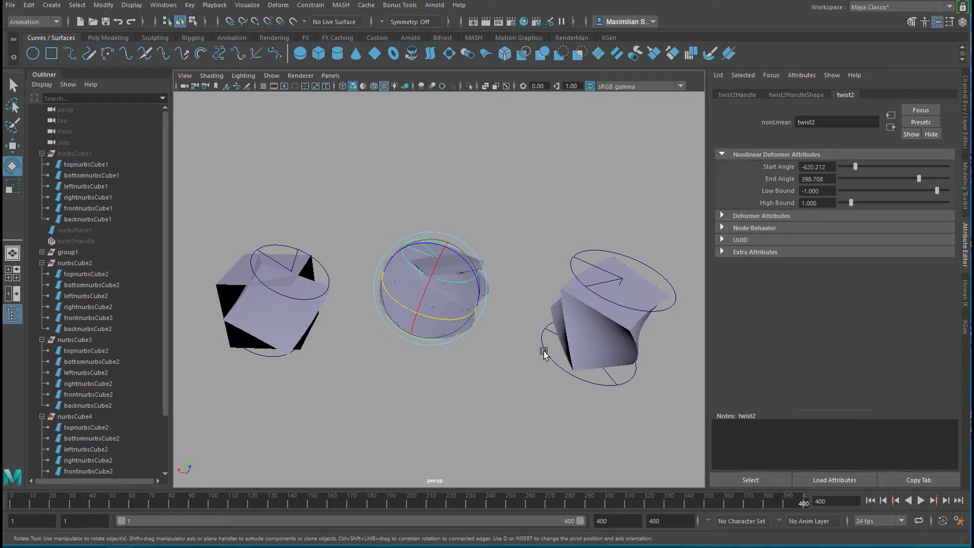
left_click_drag(544, 344, 539, 328, "alt")
right_click_drag(445, 329, 674, 343, "alt")
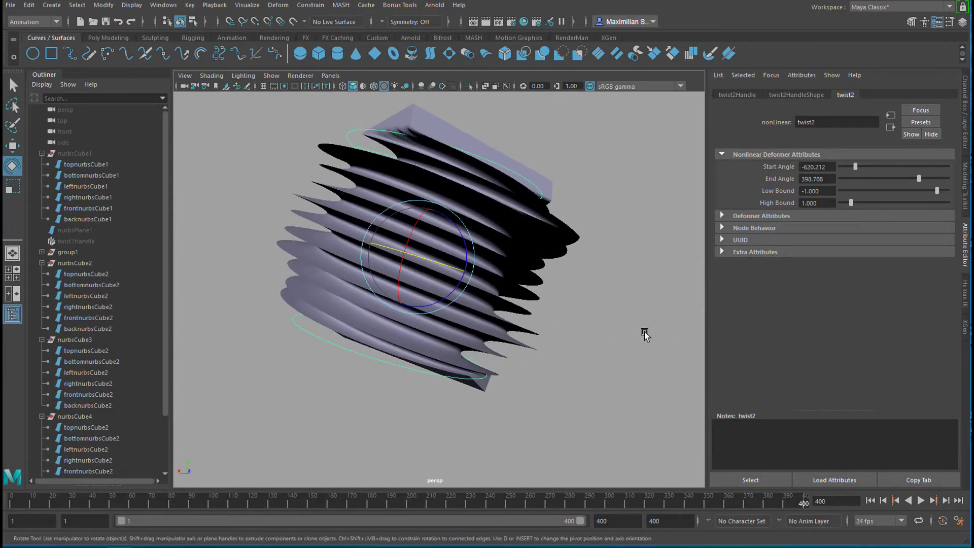
middle_click_drag(646, 333, 655, 369, "alt")
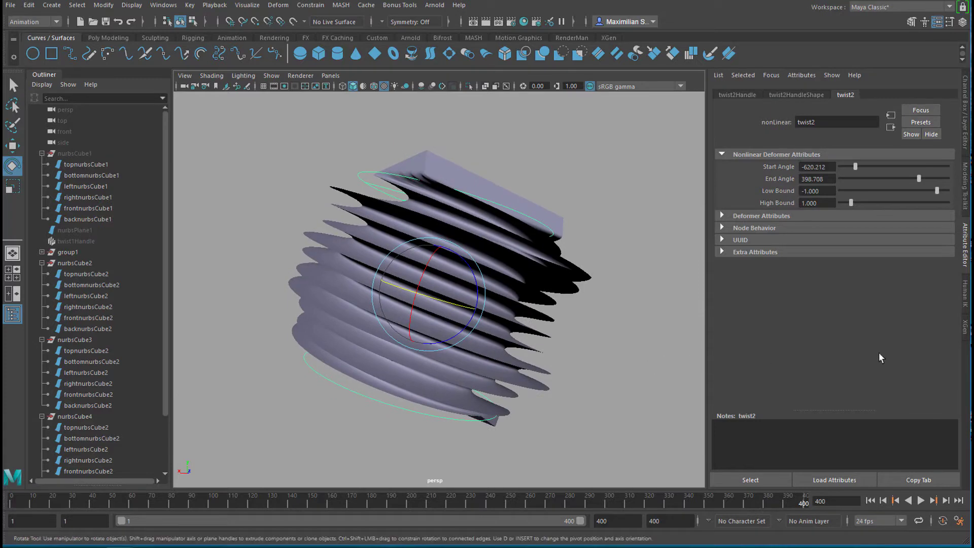
key("q")
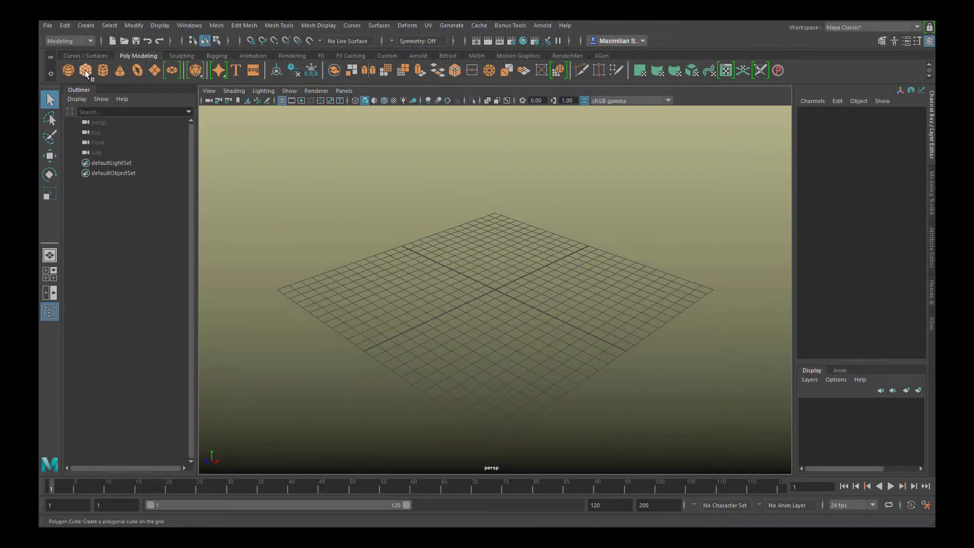
Create a polygon cube at the origin and frame it in the perspective view.
left_click(86, 71)
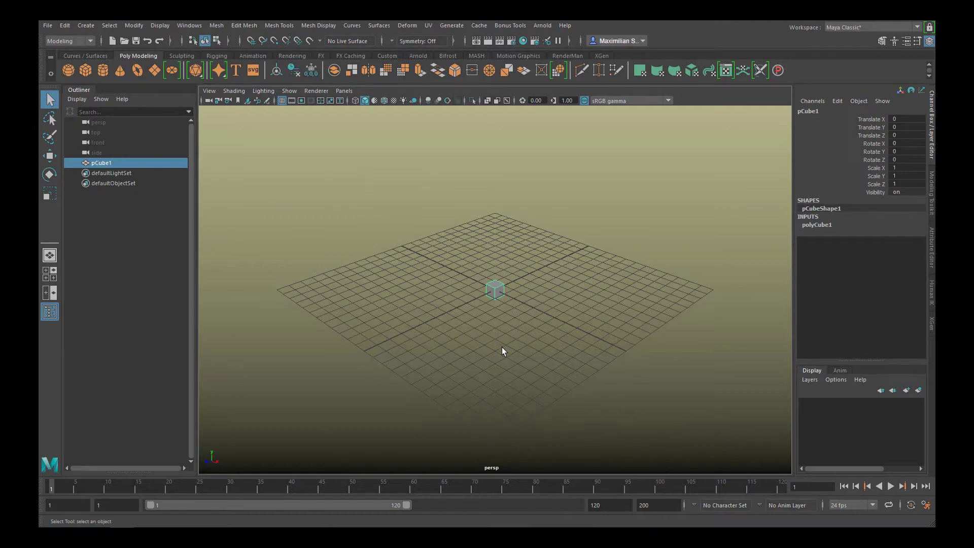
key("f")
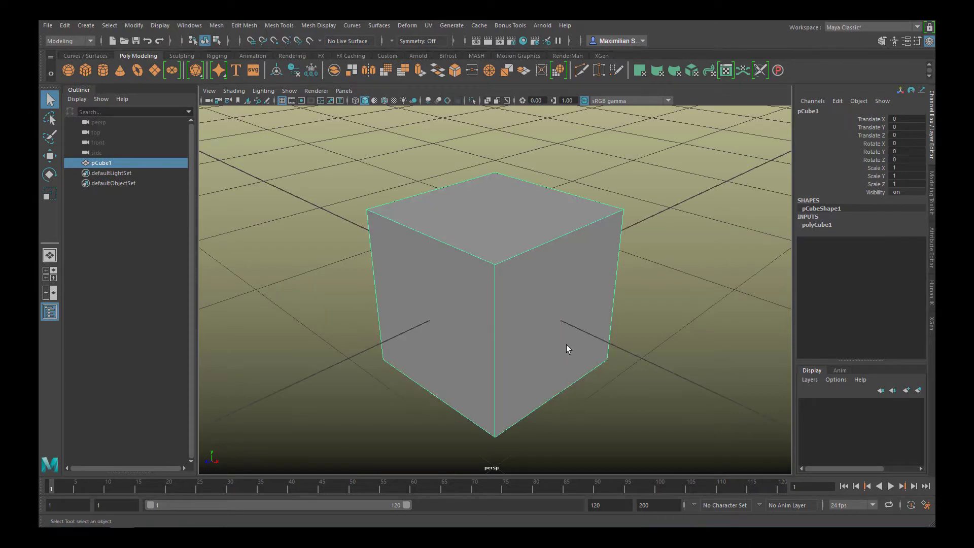
left_click_drag(568, 350, 604, 359, "alt")
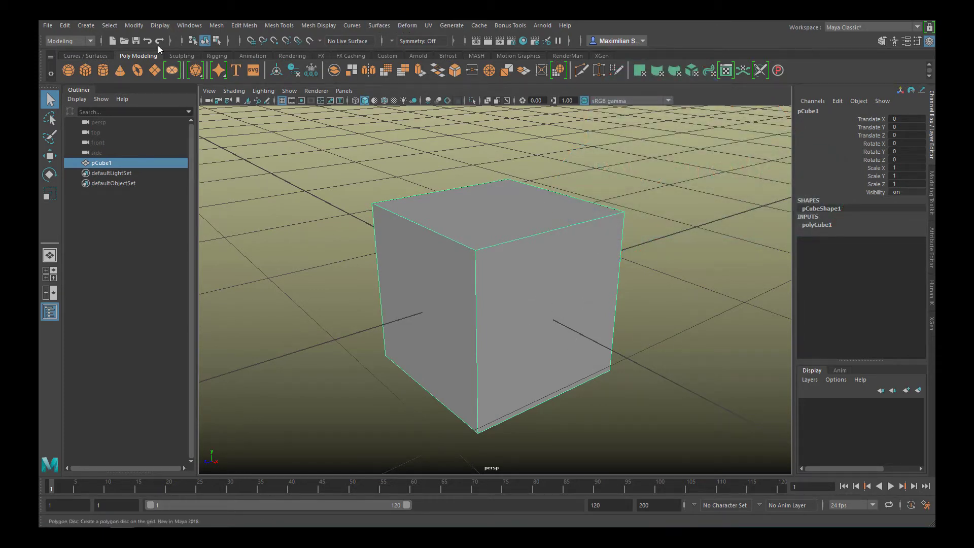
Apply a nonlinear Bend deformer to the polygon cube and show the bend1 attributes.
left_click(397, 28)
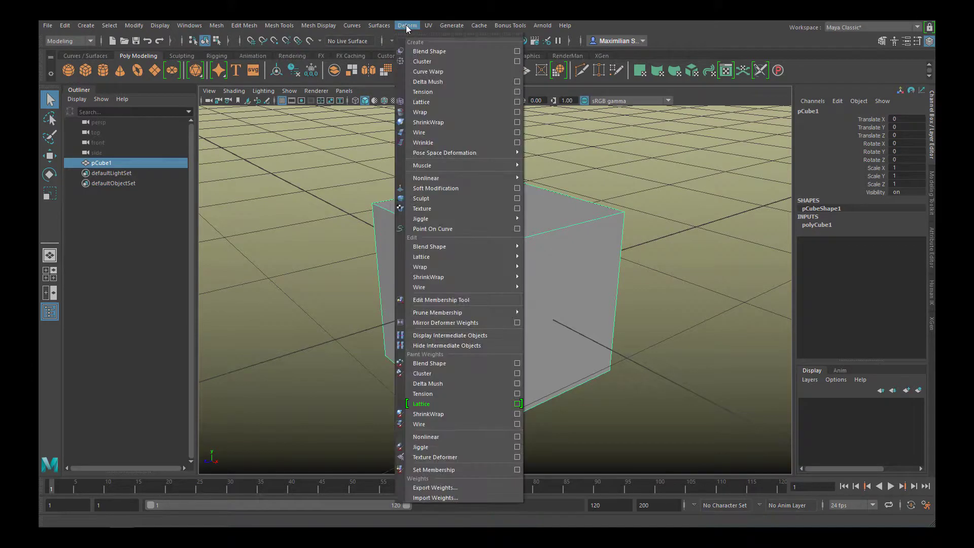
mouse_move(460, 179)
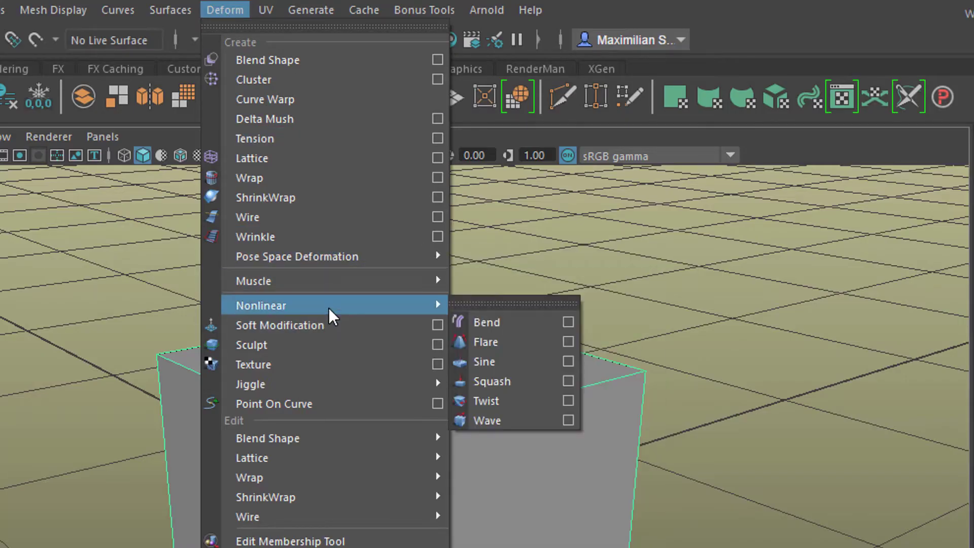
left_click(494, 323)
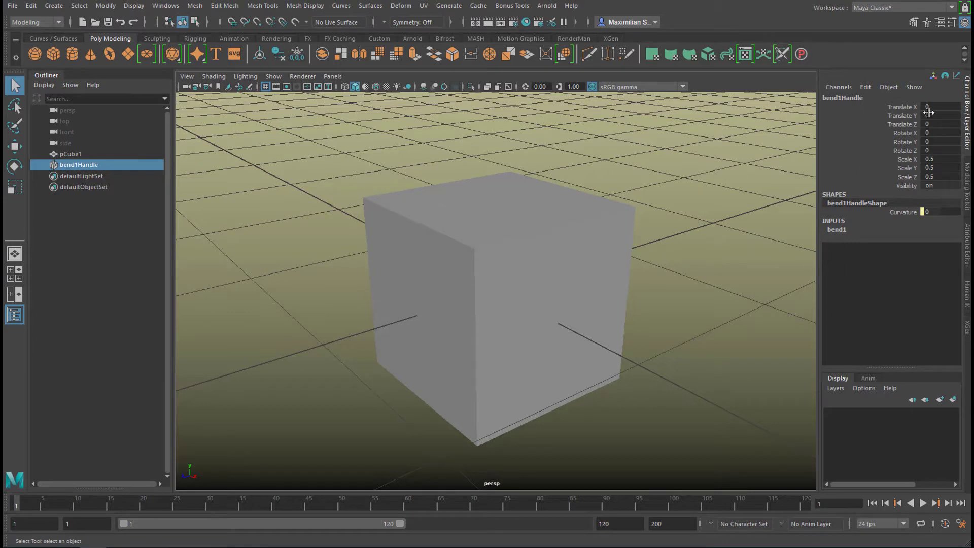
key("ctrl+a")
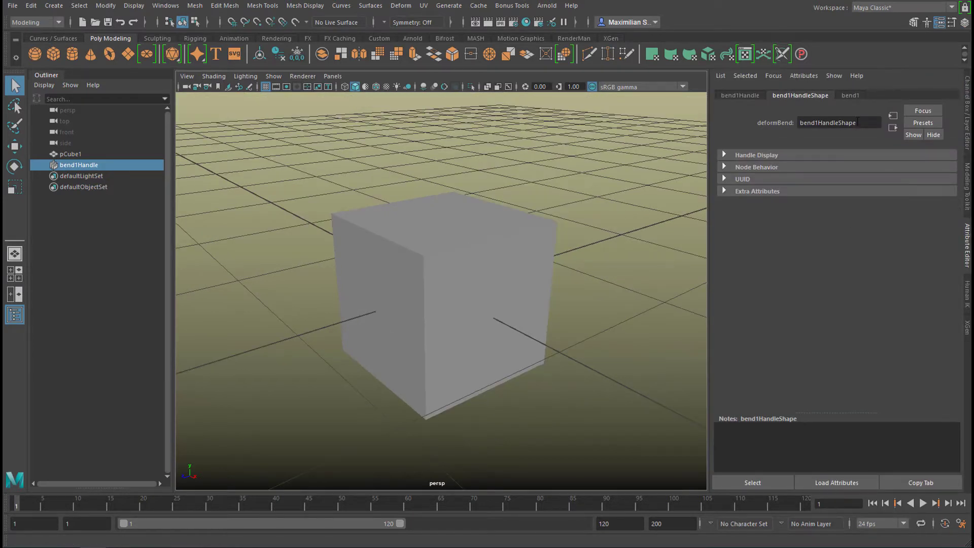
left_click(850, 96)
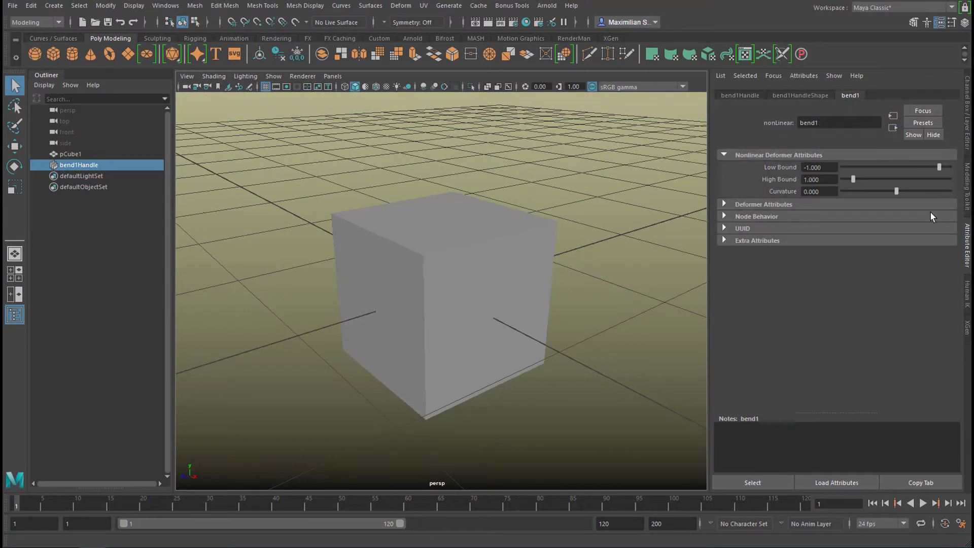
Try bending the single-subdivision cube with positive and negative curvature, ending at about -24.
mouse_move(568, 333)
left_mouse_down("alt")
mouse_move(620, 316)
mouse_move(561, 331)
left_mouse_up("alt")
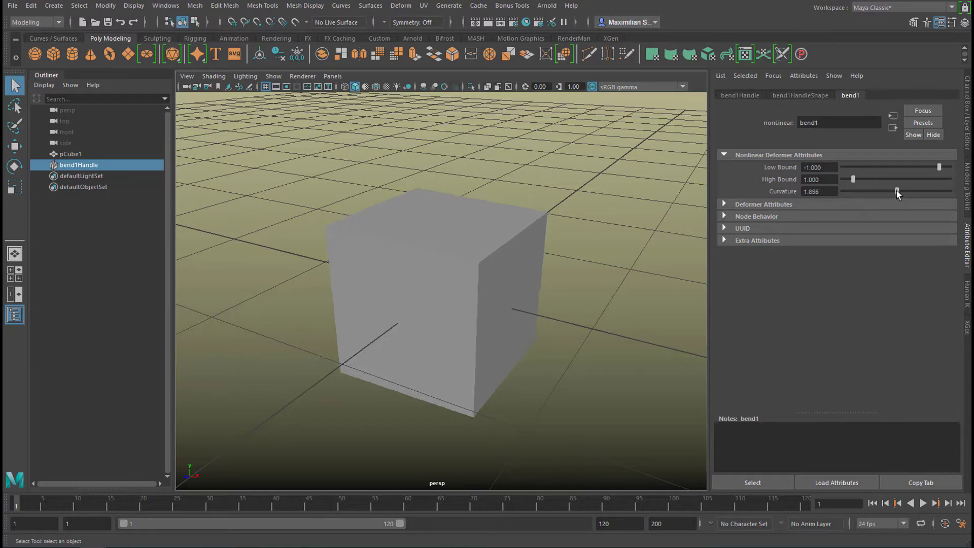
mouse_move(897, 192)
left_mouse_down()
mouse_move(884, 196)
mouse_move(909, 198)
mouse_move(898, 201)
left_mouse_up()
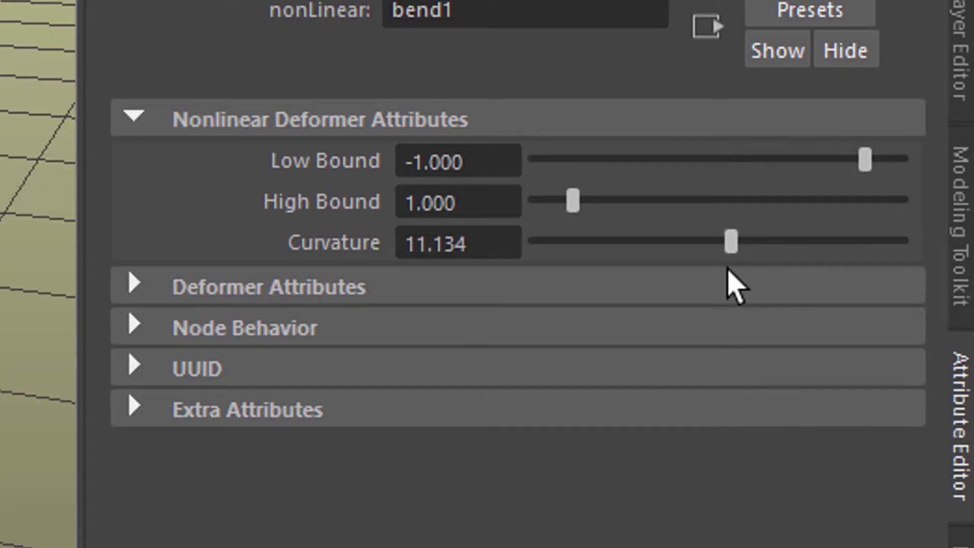
mouse_move(729, 270)
left_mouse_down()
mouse_move(747, 269)
mouse_move(686, 272)
mouse_move(740, 270)
left_mouse_up()
left_click_drag(904, 199, 888, 200)
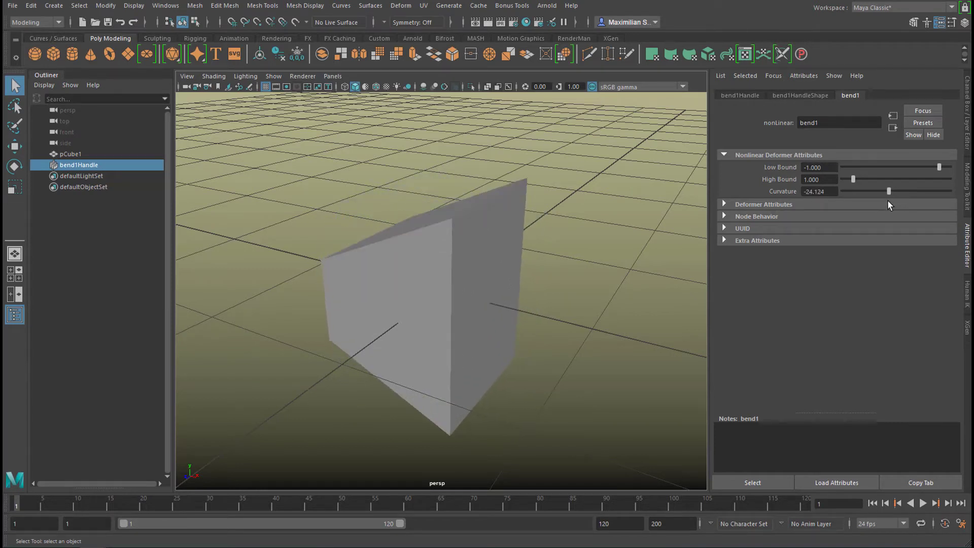
Set the polygon cube's width, height and depth subdivisions to 4 each in its polyCube1 history.
left_click(67, 155)
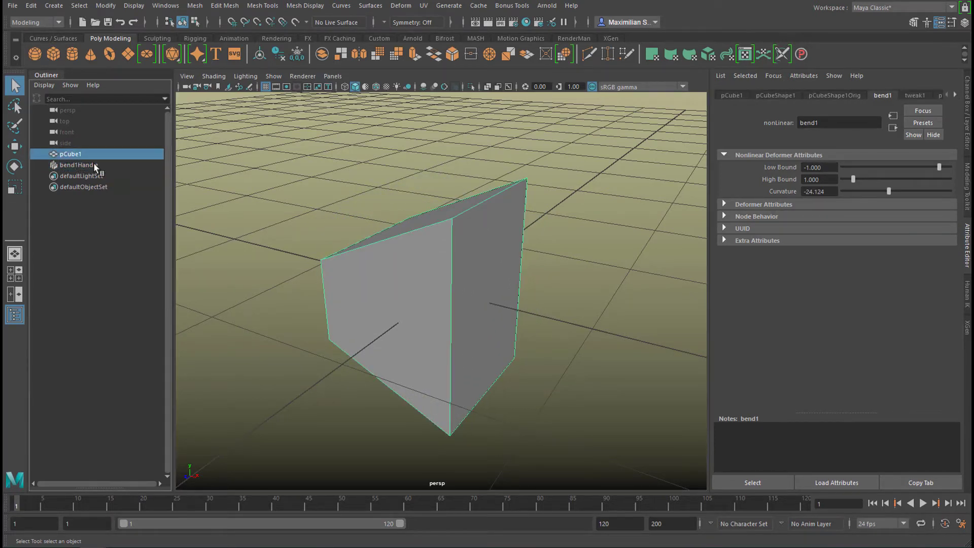
left_click_drag(459, 312, 670, 321, "alt")
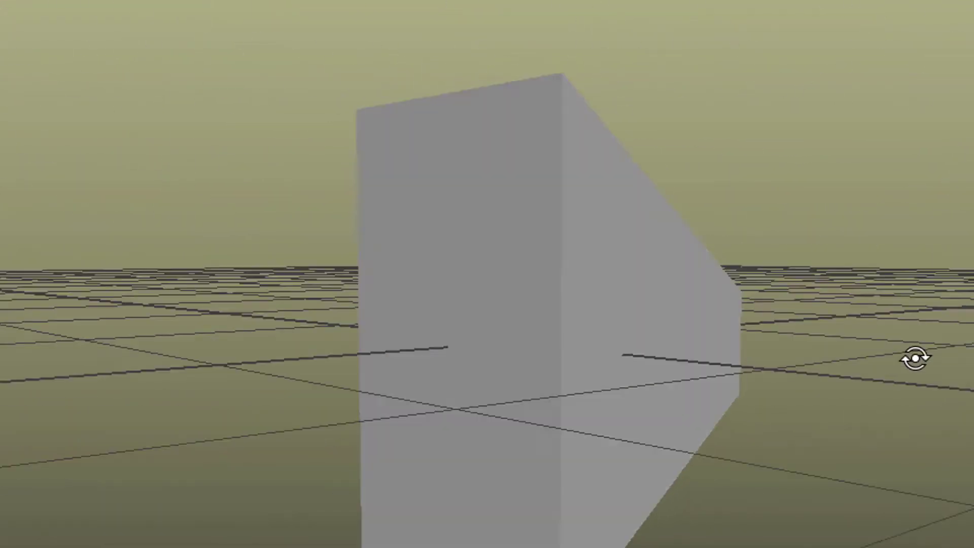
left_click_drag(915, 359, 472, 216, "alt")
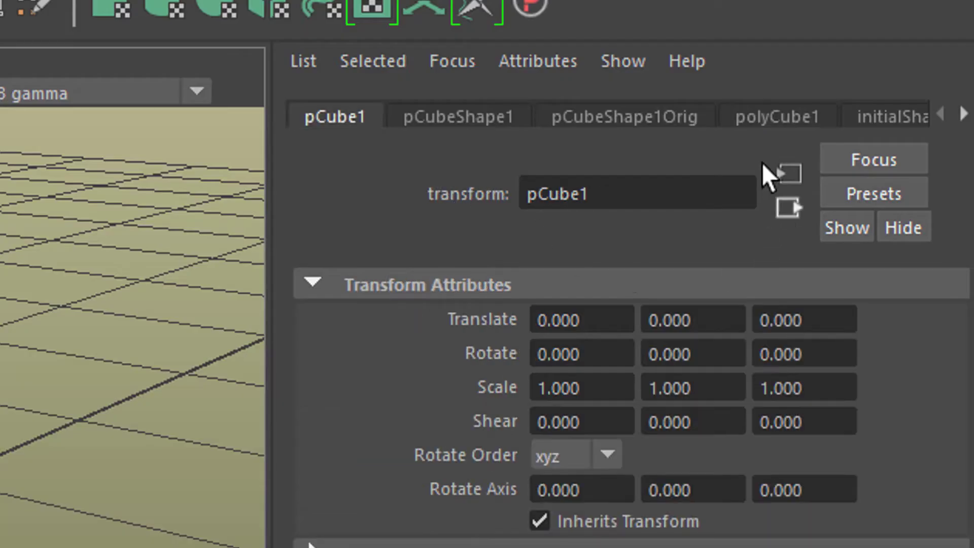
left_click(793, 120)
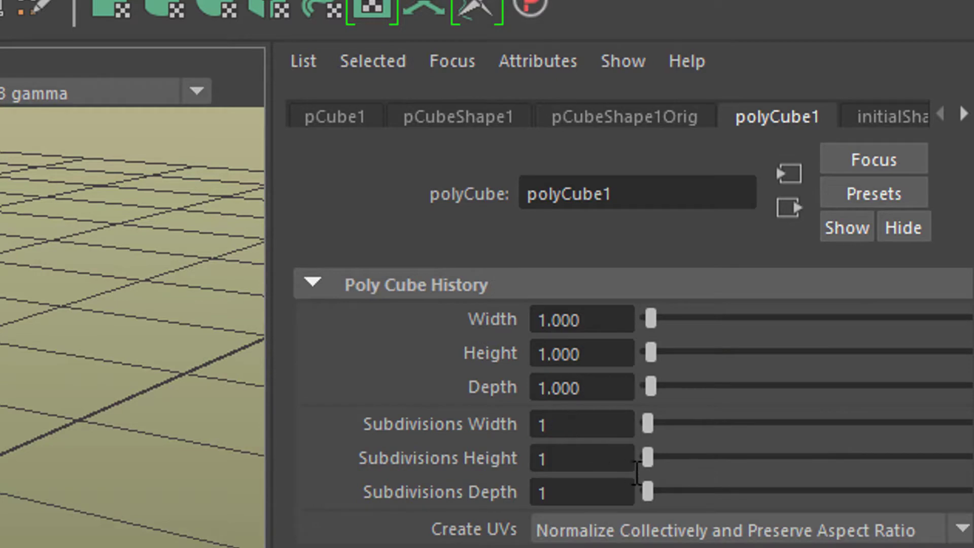
left_click(564, 427)
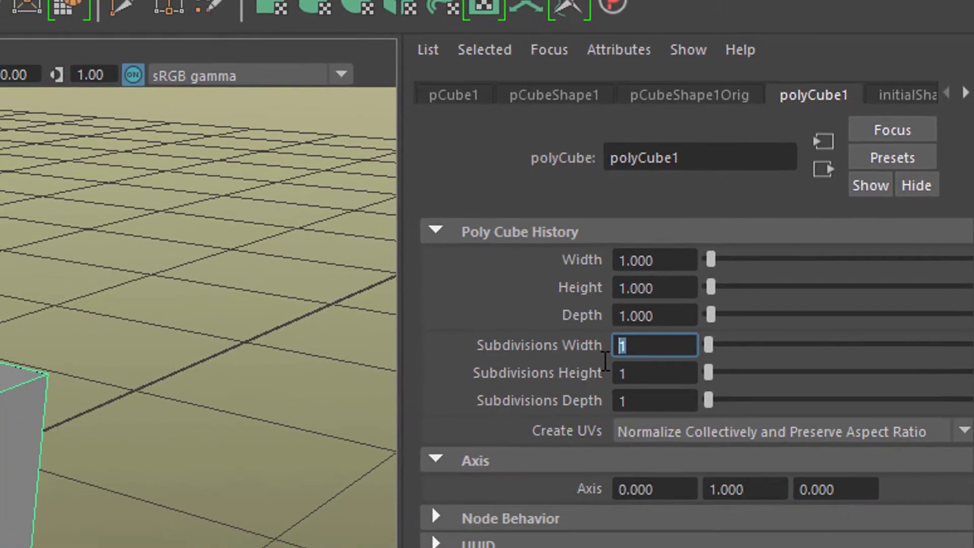
type("4")
key("Tab")
type("4")
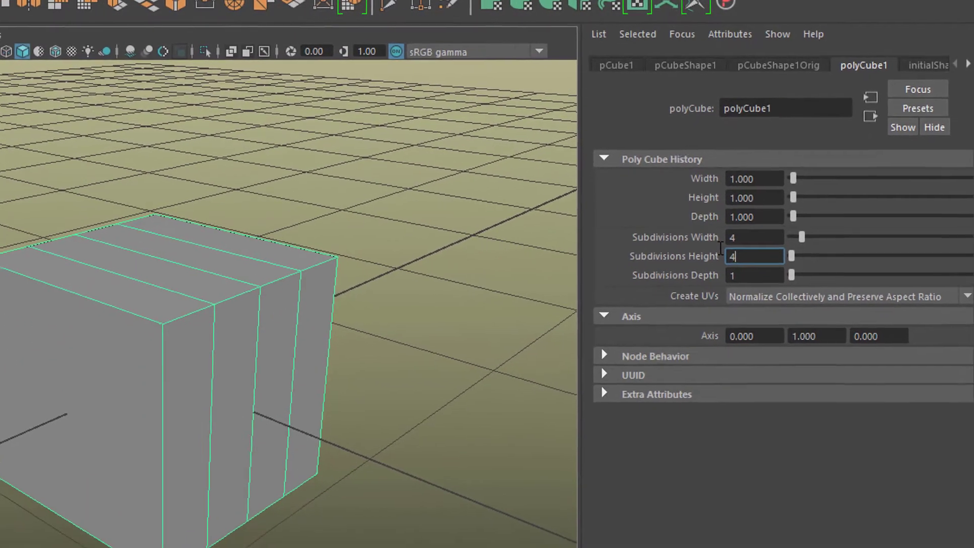
key("Tab")
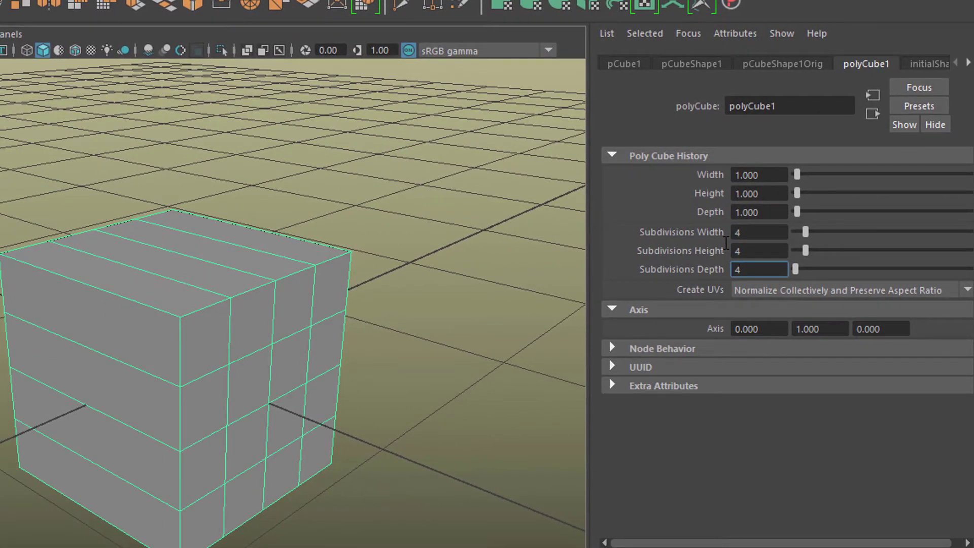
type("4")
key("Tab")
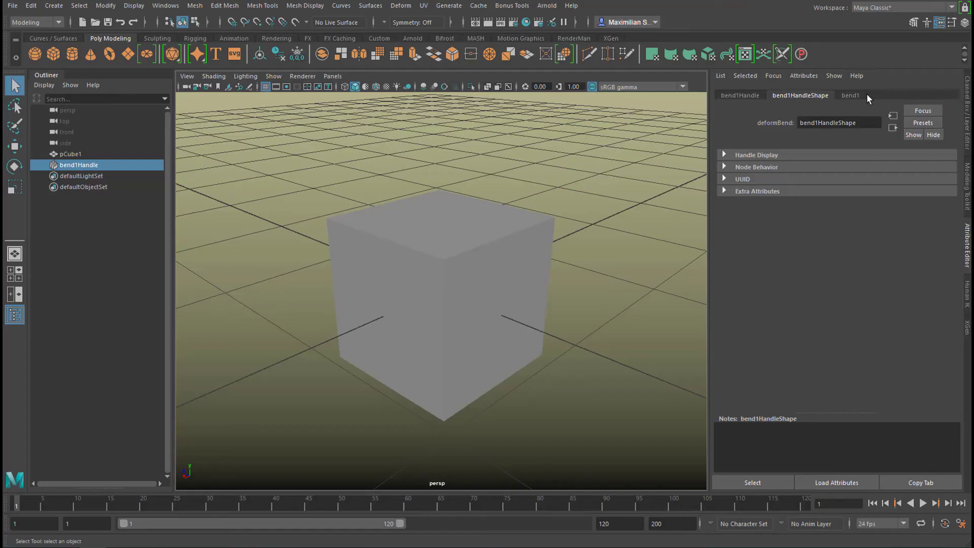
Set the bend1 deformer's curvature to about 28 and examine the subdivided cube's bent sides.
left_click(853, 96)
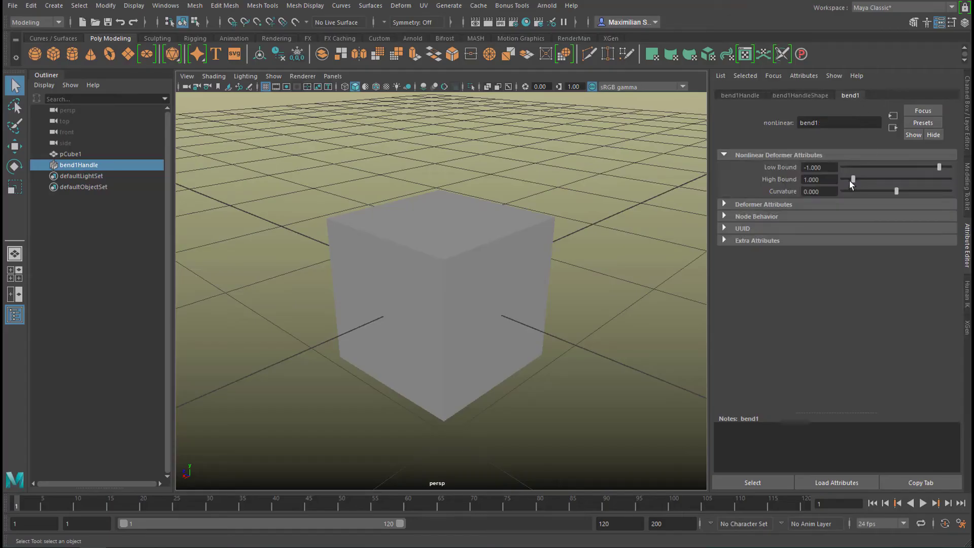
left_click_drag(897, 195, 905, 196)
left_click_drag(440, 293, 400, 321, "alt")
right_click_drag(400, 321, 426, 270, "alt")
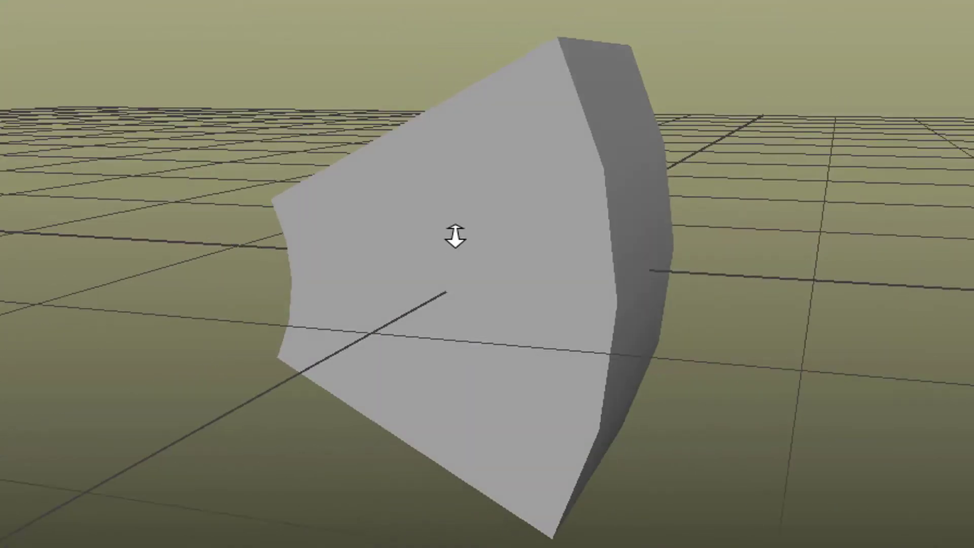
right_click_drag(455, 236, 705, 121, "alt")
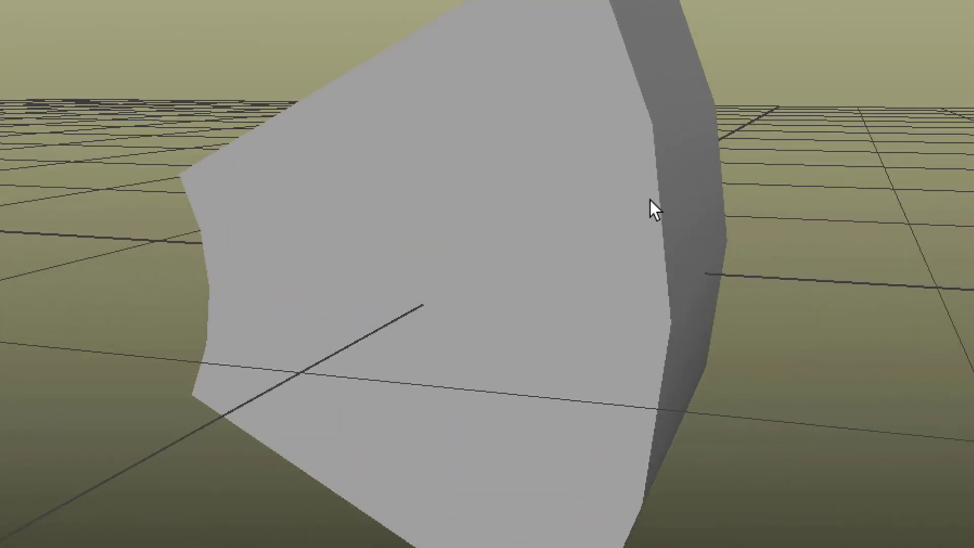
left_click_drag(673, 447, 685, 416, "alt")
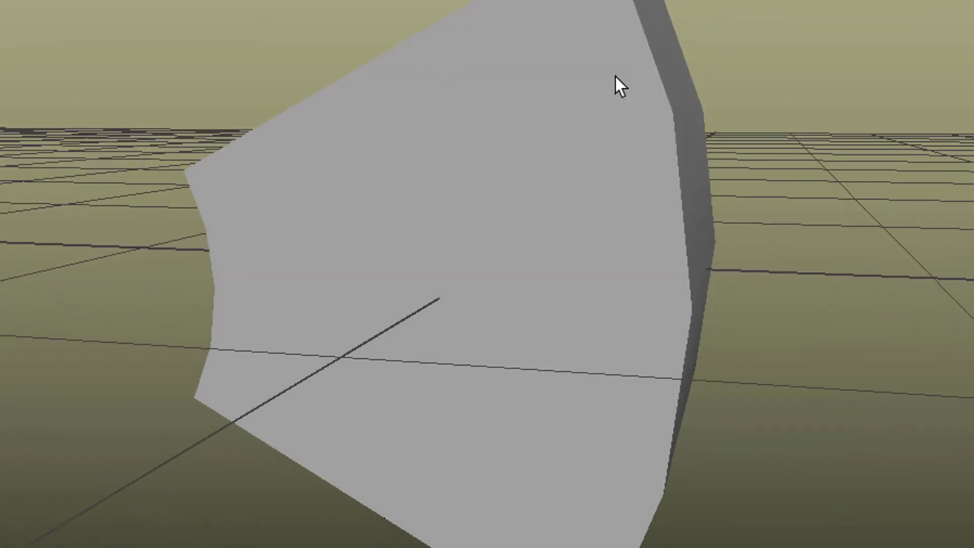
left_click_drag(917, 491, 587, 455, "alt")
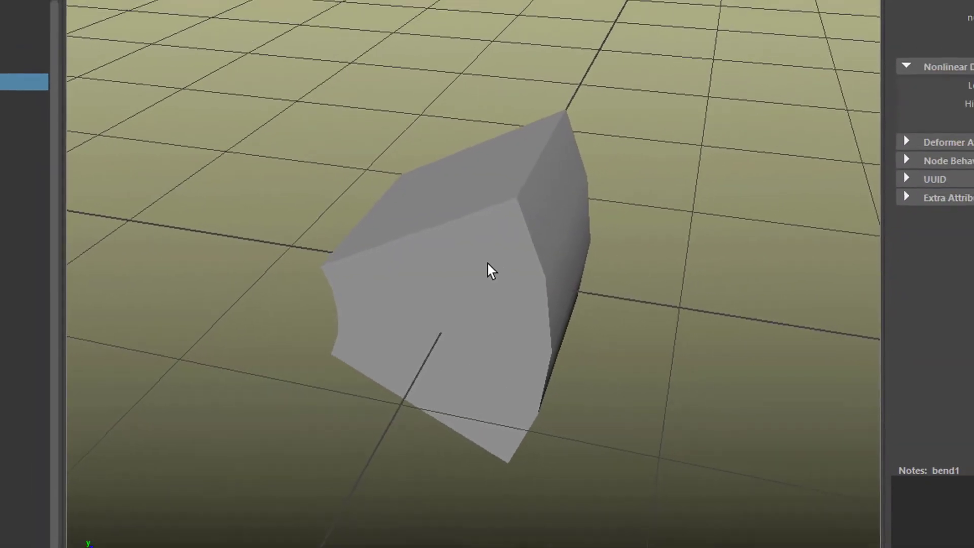
Delete the bent polygon cube and create a NURBS cube in its place.
left_click(493, 259)
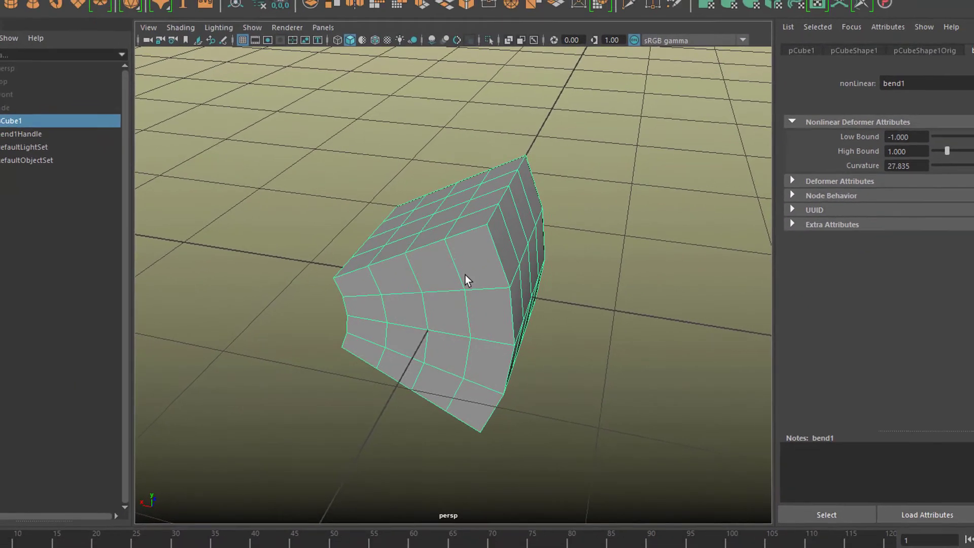
key("Delete")
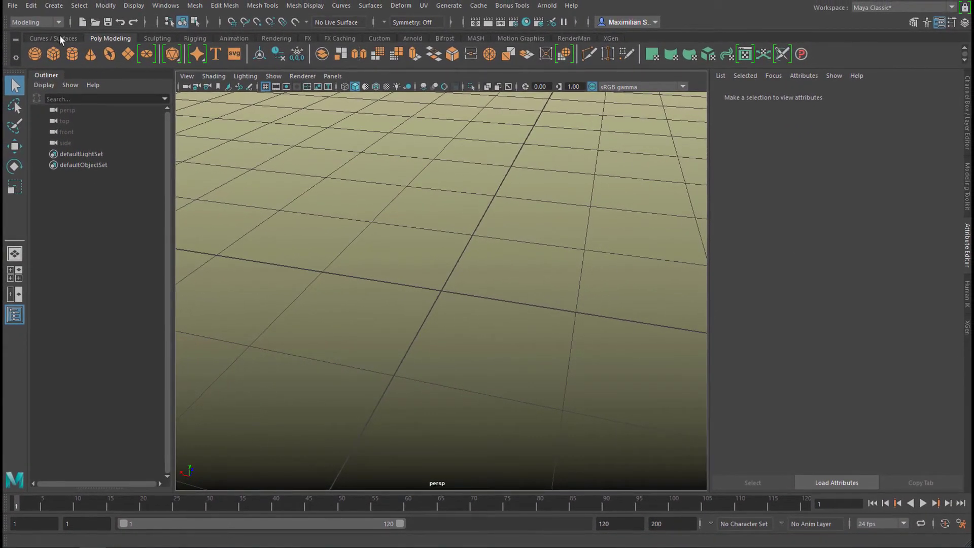
left_click(60, 39)
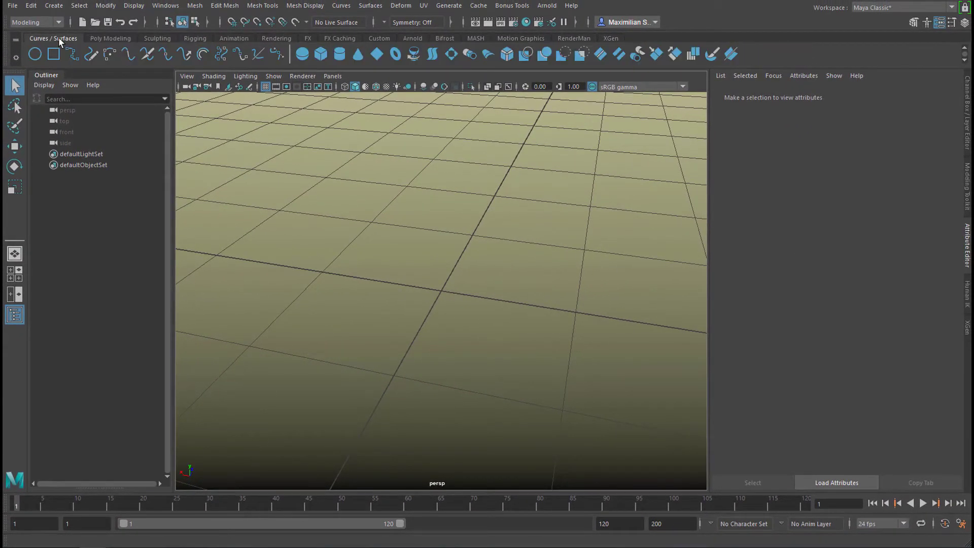
left_click(322, 54)
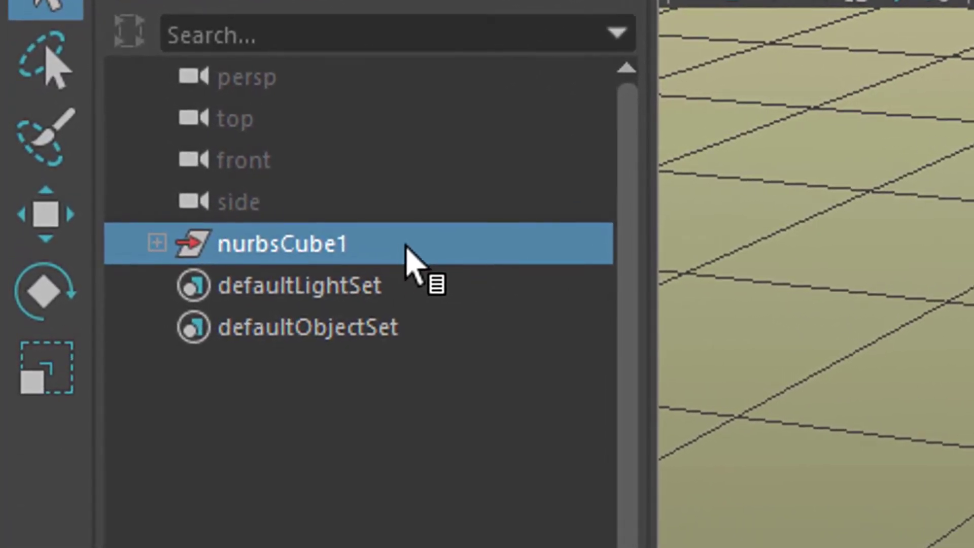
Expand the nurbsCube1 group and examine its six separate surfaces by selecting them one after another.
left_click(153, 242)
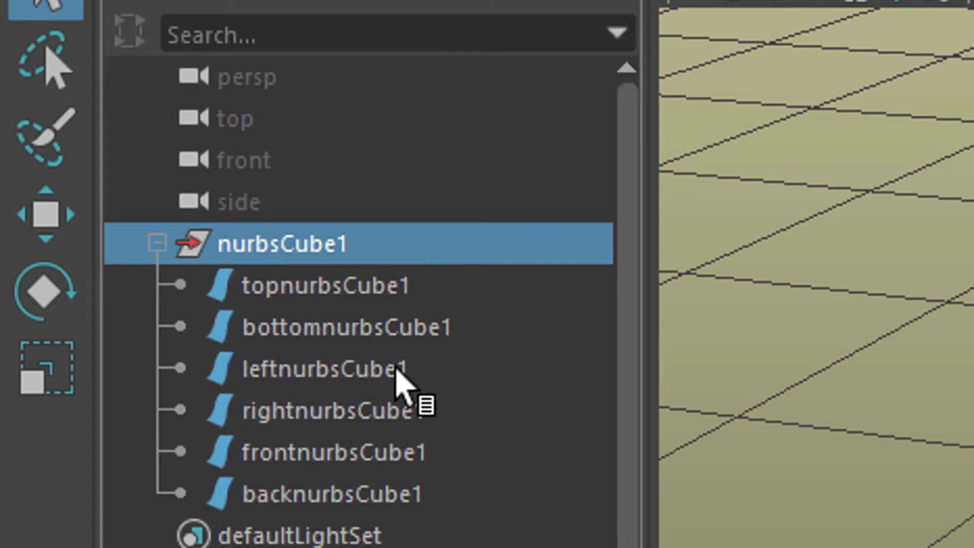
left_click(364, 287)
left_click(355, 328)
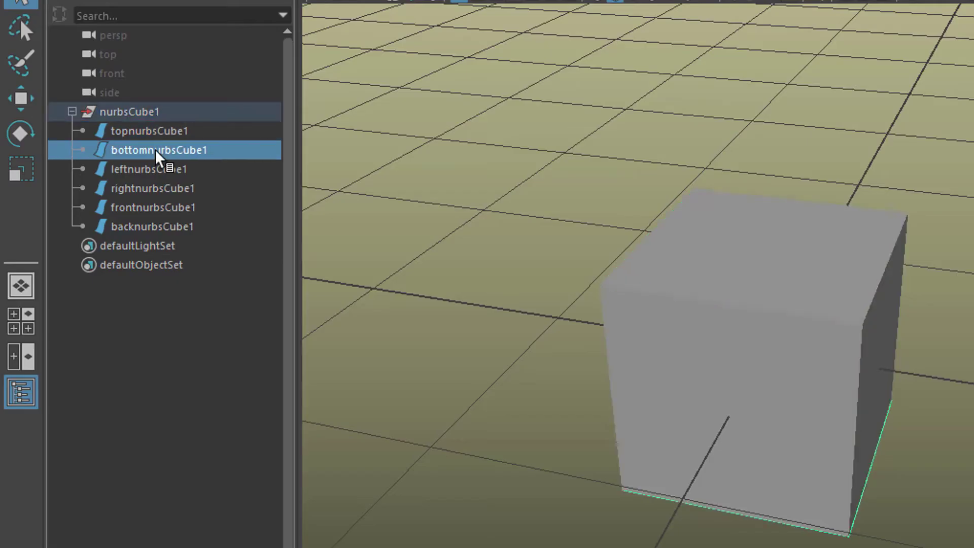
left_click(347, 380)
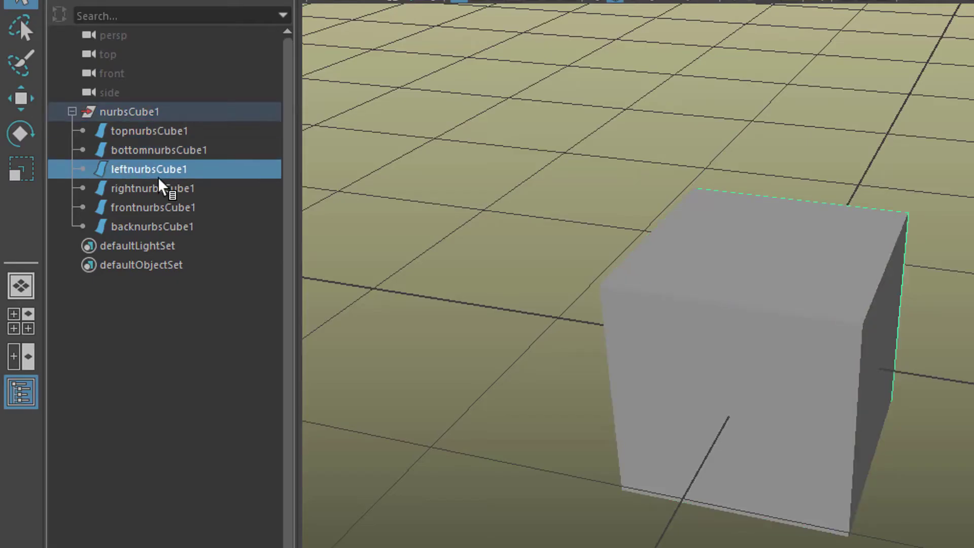
left_click(159, 189)
left_click(160, 207)
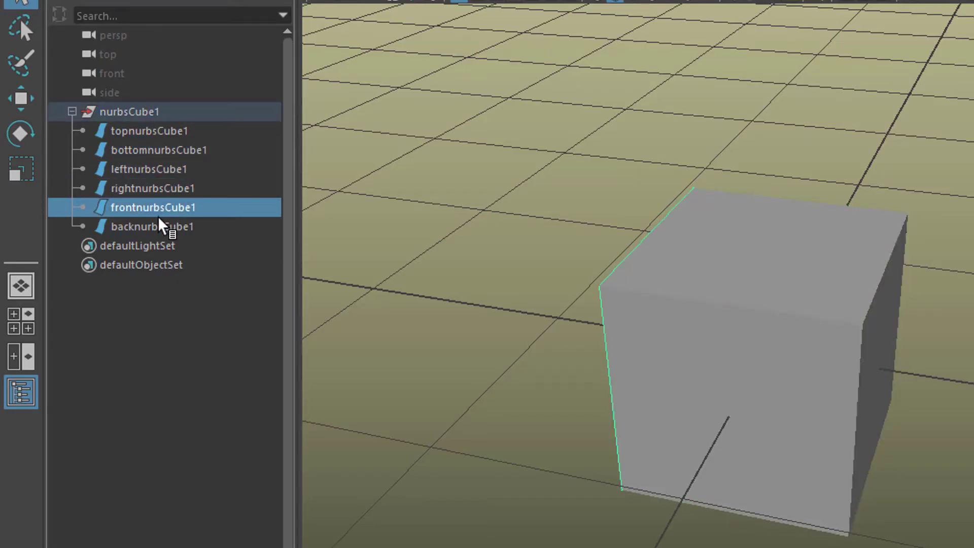
left_click(162, 227)
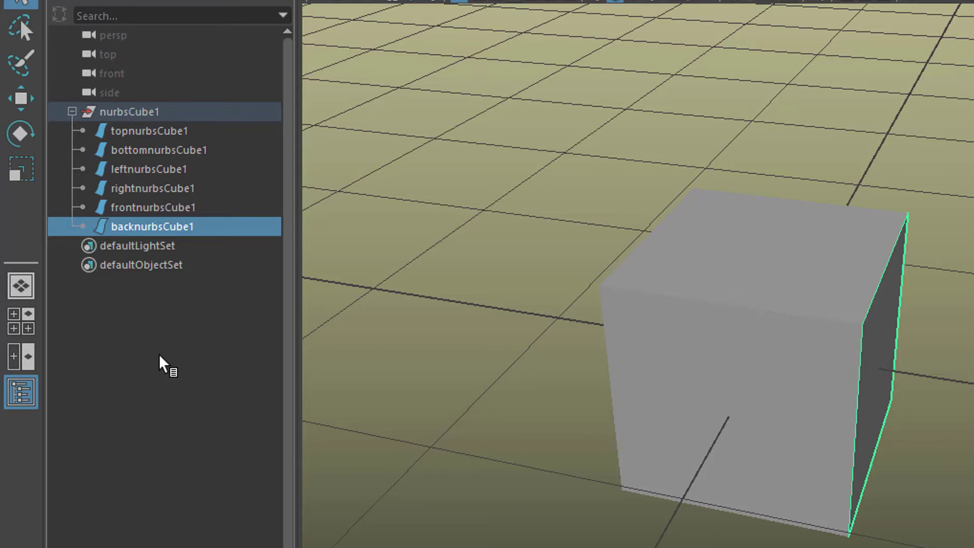
Apply a Bend deformer to the whole nurbsCube1 group and set its curvature to about 41.
left_click(148, 114)
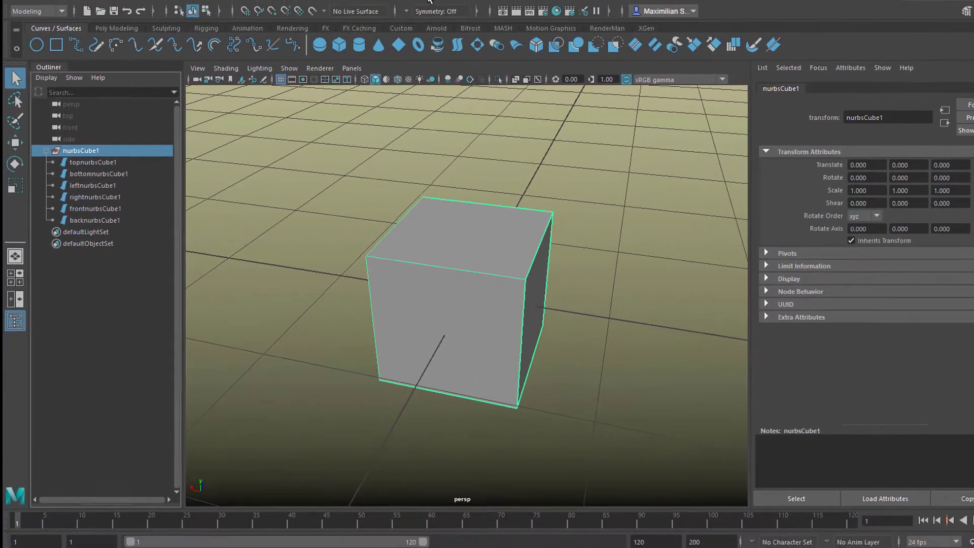
left_click(401, 5)
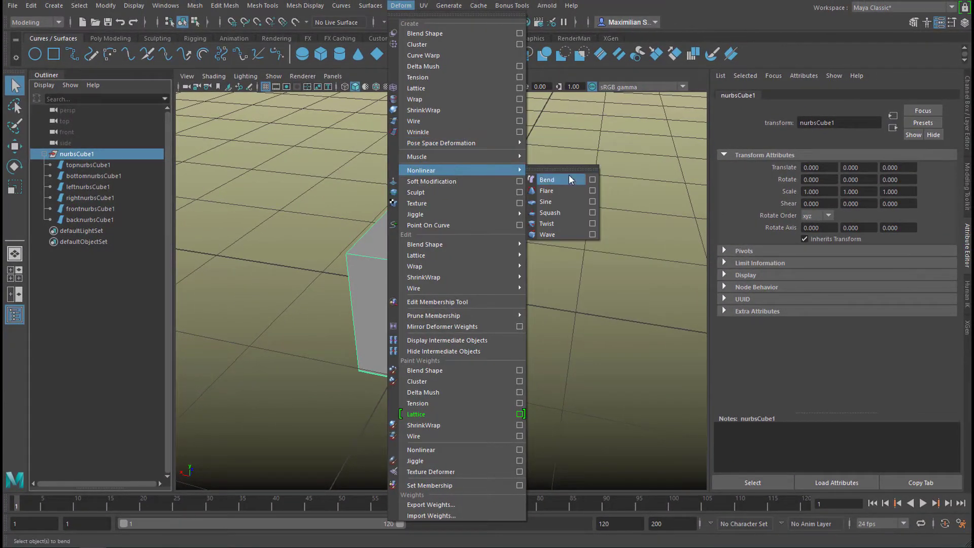
left_click(568, 179)
left_click(848, 94)
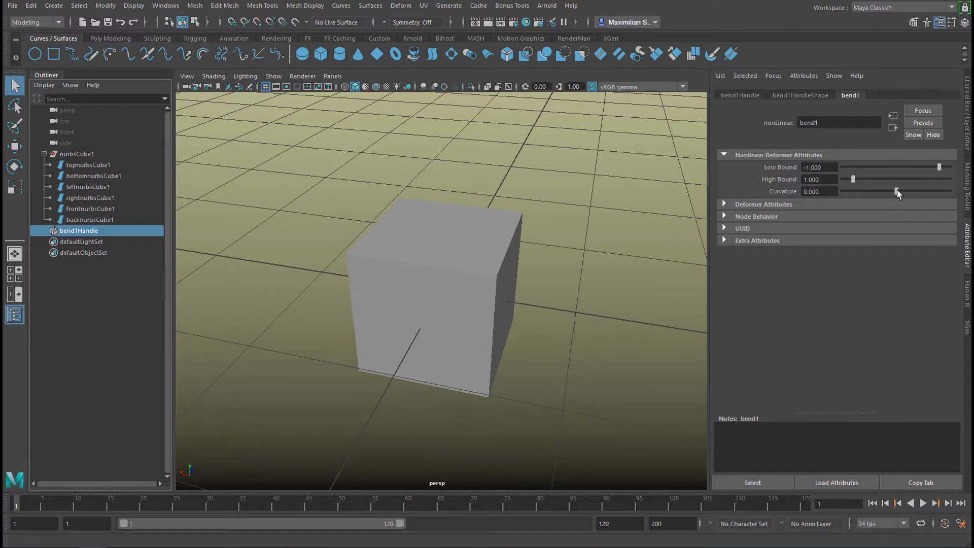
left_click_drag(898, 189, 907, 188)
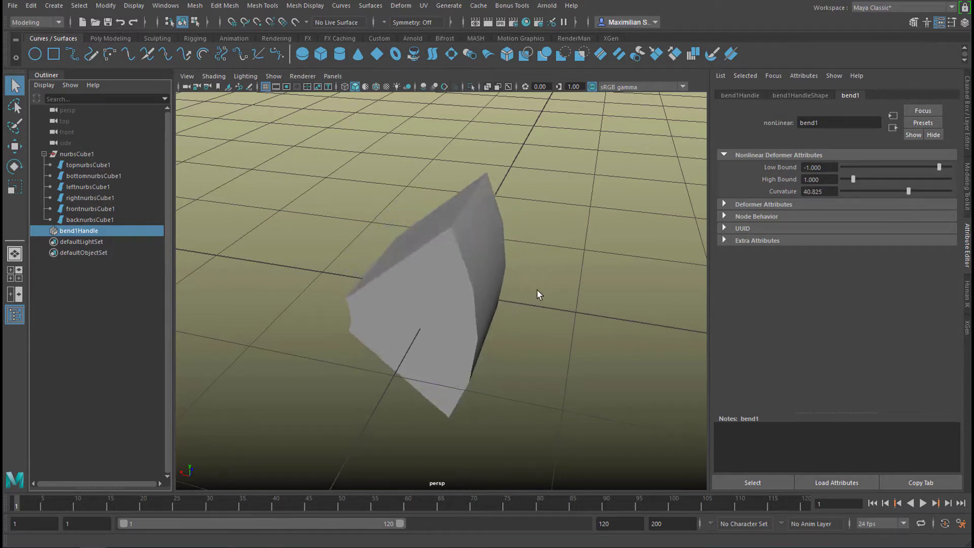
Reduce the bend1 curvature to about 11 and examine the NURBS cube's curved sides from several angles.
left_click_drag(538, 295, 279, 305, "alt")
left_click_drag(909, 192, 897, 198)
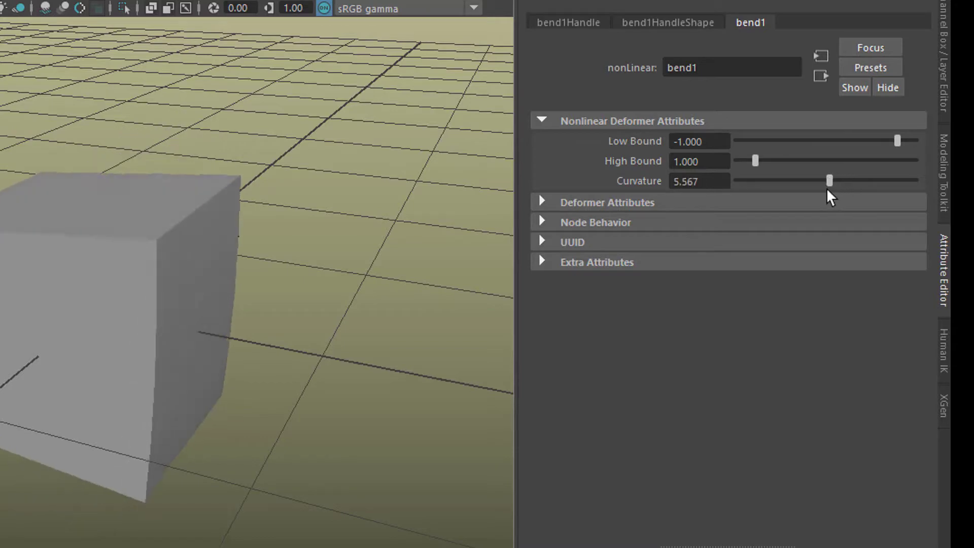
mouse_move(830, 197)
left_mouse_down()
mouse_move(812, 200)
mouse_move(830, 198)
left_mouse_up()
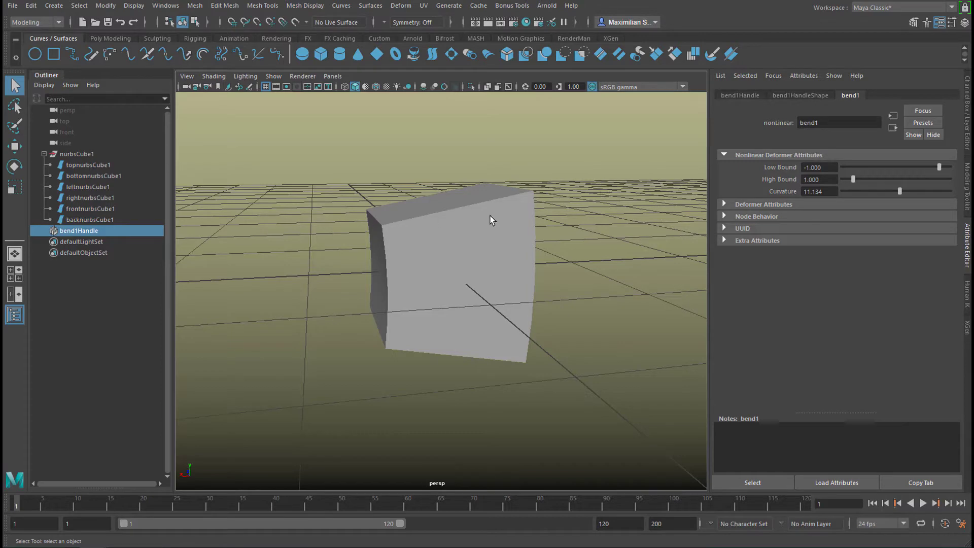
left_click_drag(426, 305, 395, 314, "alt")
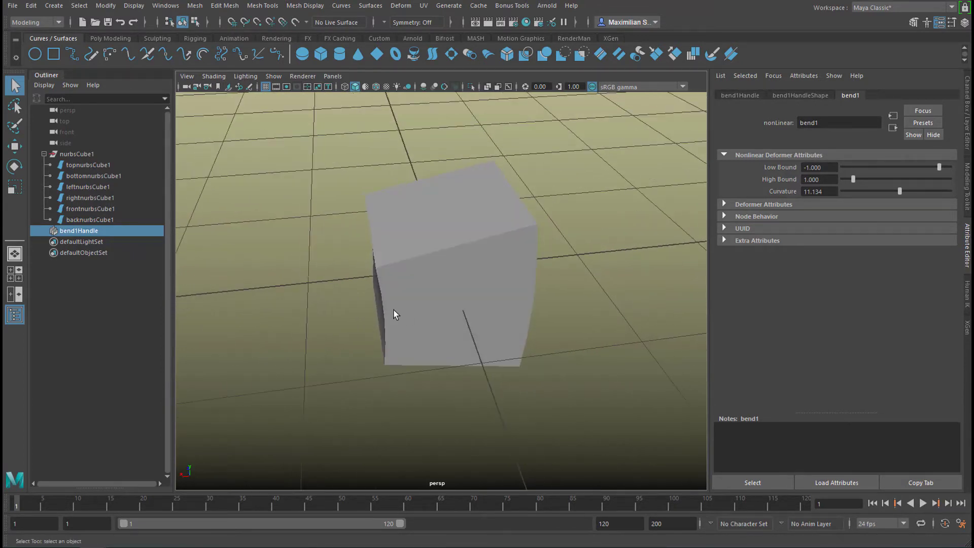
Try a Sine deformer on the frontnurbsCube1 surface alone, with an amplitude of about 0.57, and examine the surface separating from the cube.
left_click(100, 207)
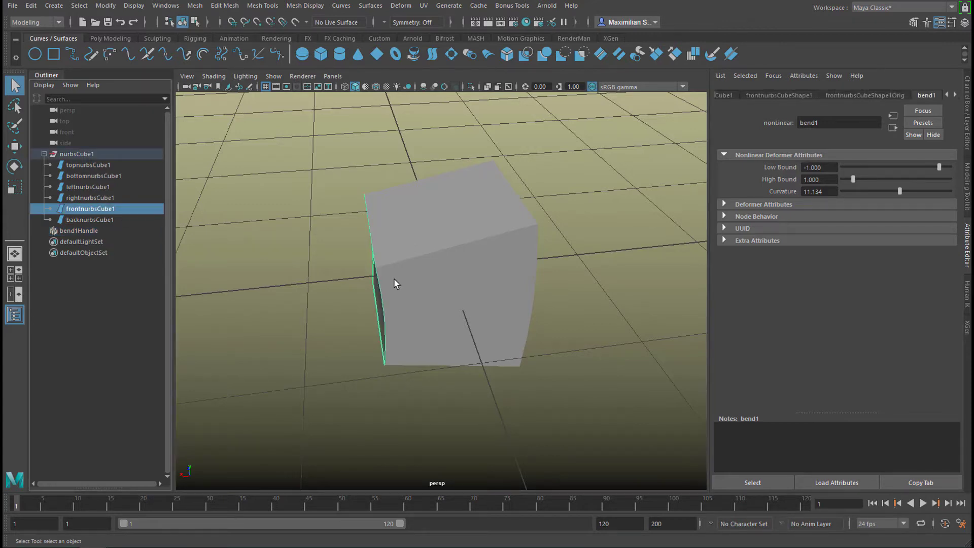
left_click_drag(394, 283, 402, 297, "alt")
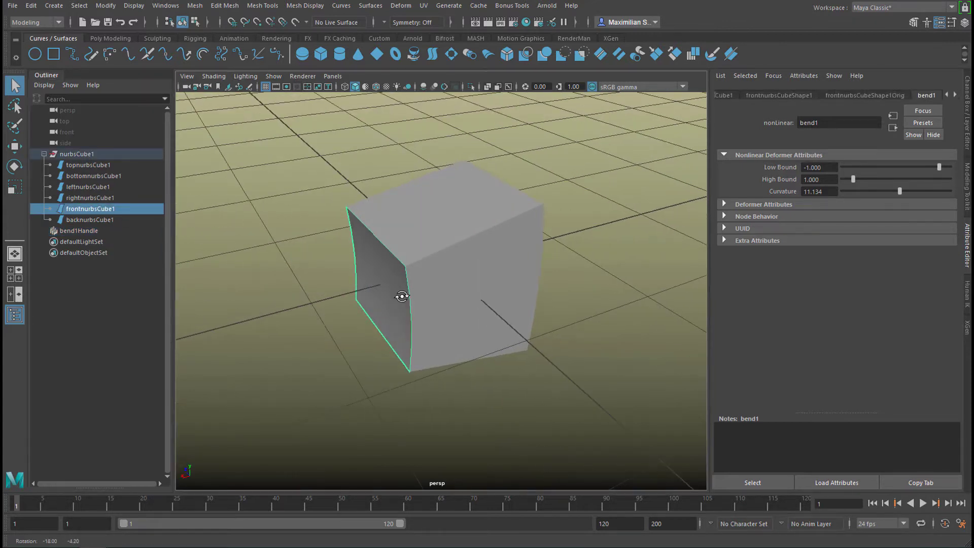
left_click(398, 6)
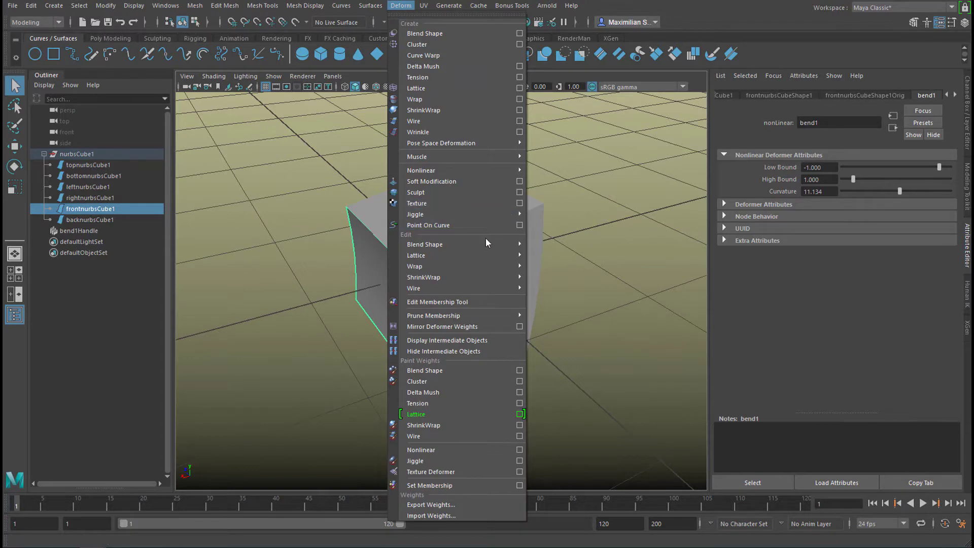
mouse_move(471, 270)
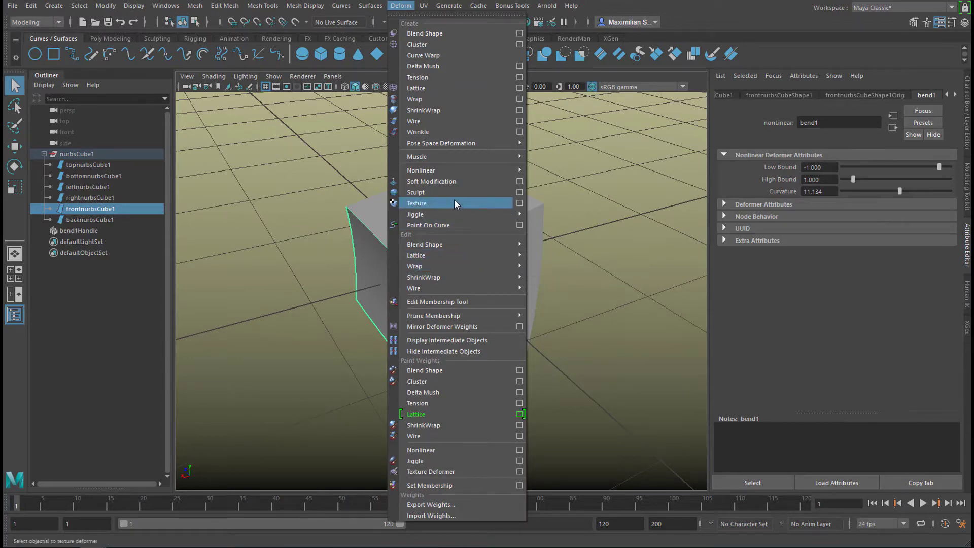
mouse_move(523, 174)
left_click(562, 202)
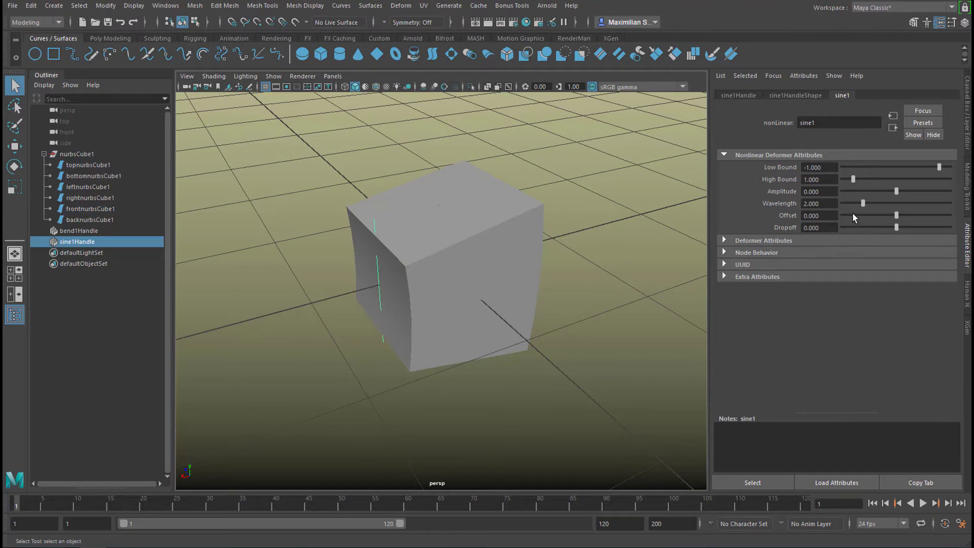
left_click_drag(898, 189, 902, 191)
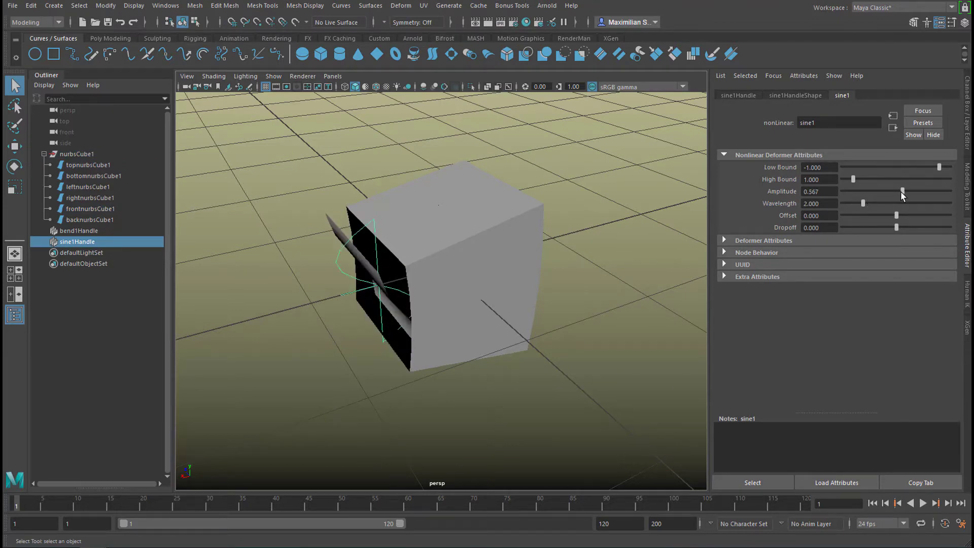
left_click_drag(472, 317, 553, 332, "alt")
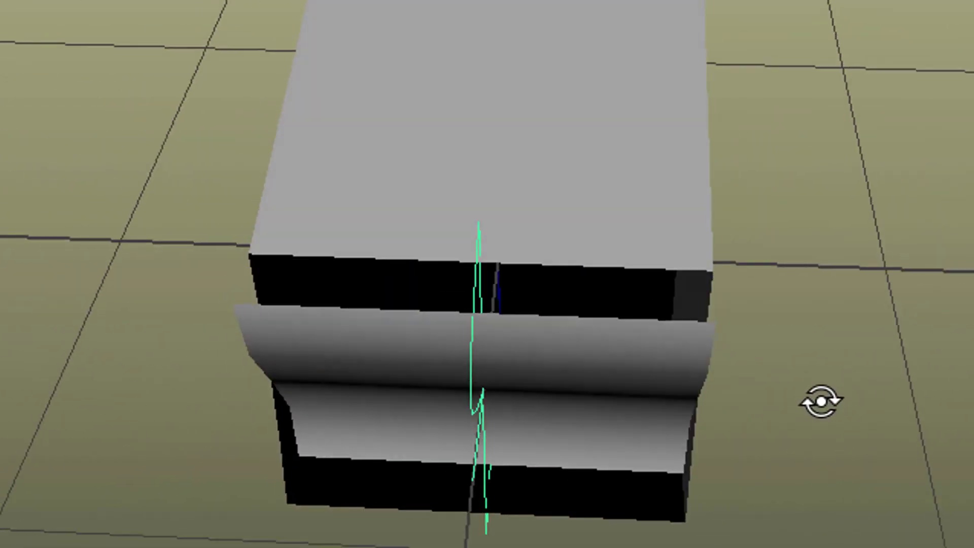
left_click_drag(821, 401, 488, 359, "alt")
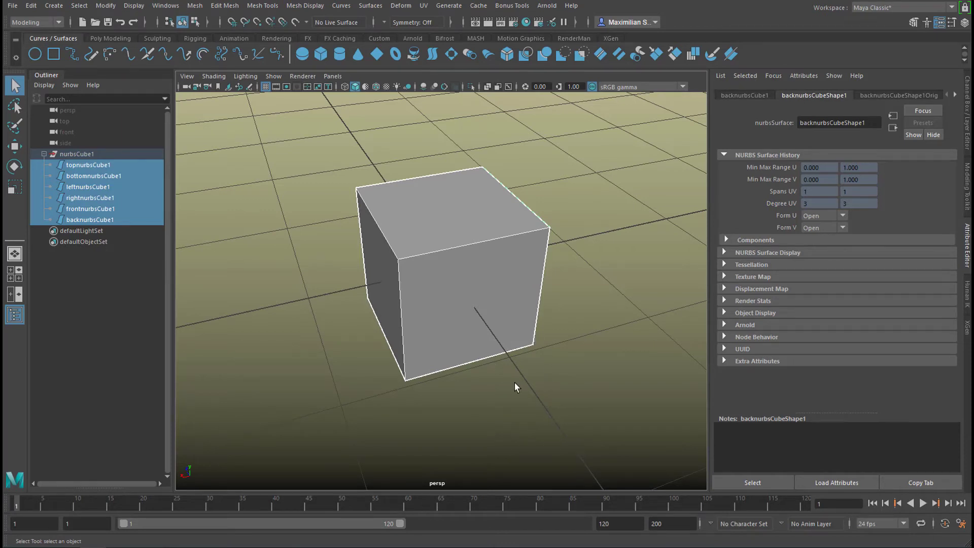
Set the NURBS cube's width to 10 in its makeNurbCube1 history and frame the cube in the view.
left_click_drag(514, 382, 533, 378, "alt")
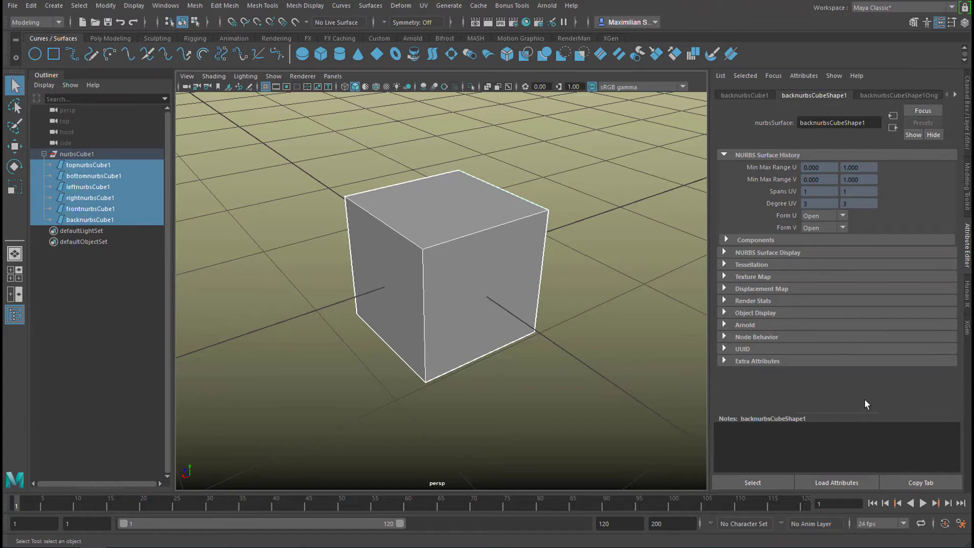
key("ctrl+a")
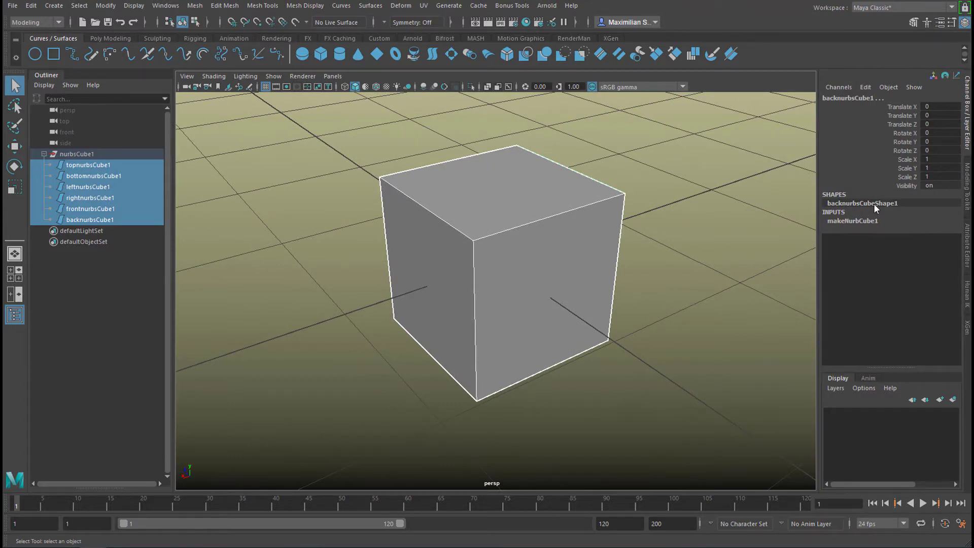
key("ctrl+a")
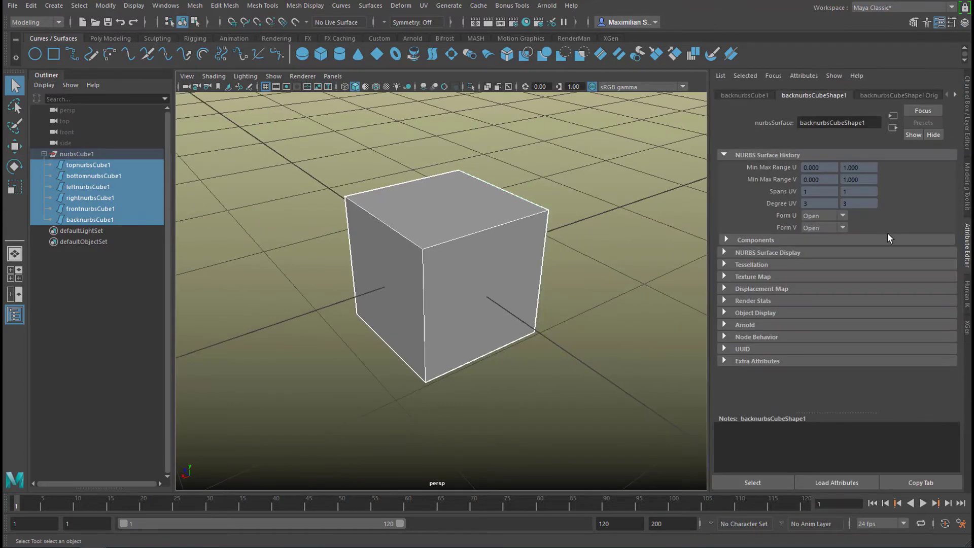
key("ctrl+a")
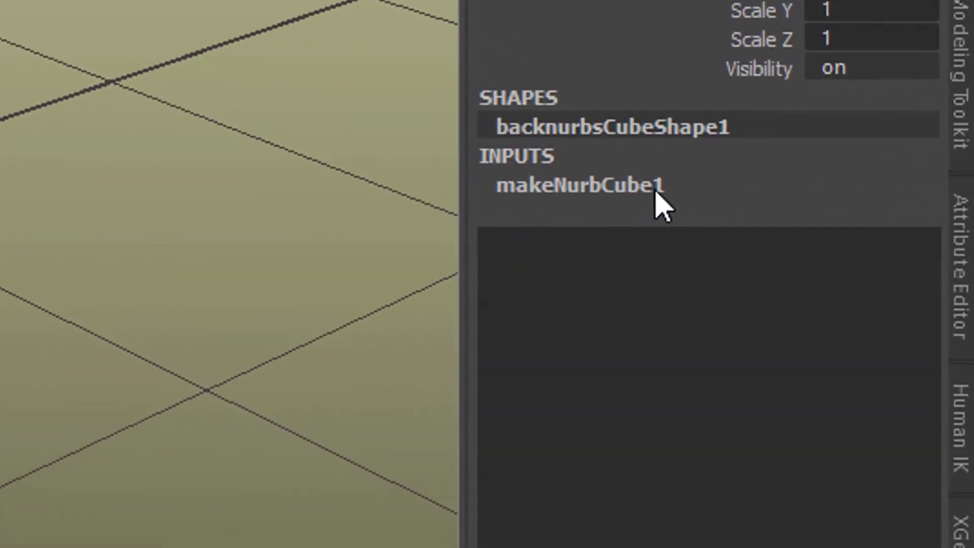
left_click(708, 199)
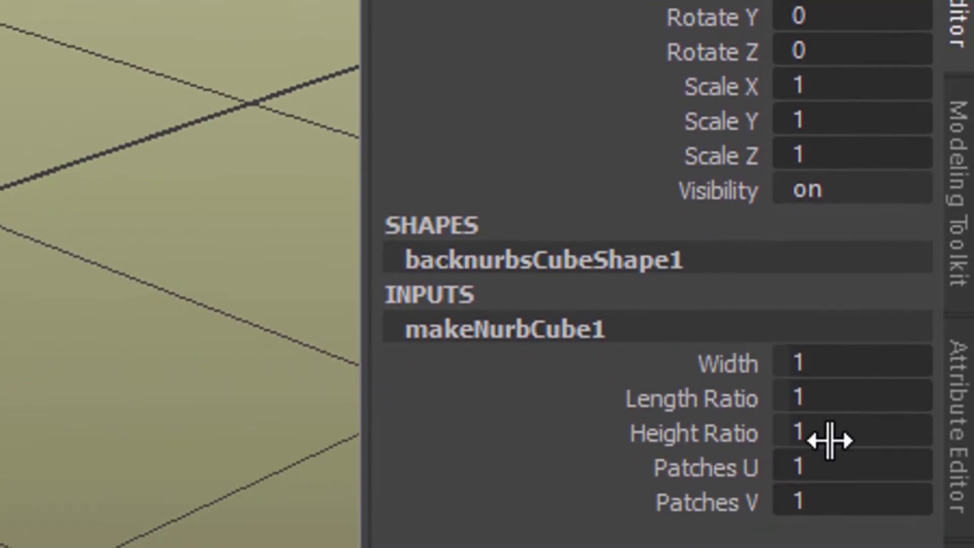
left_click(843, 246)
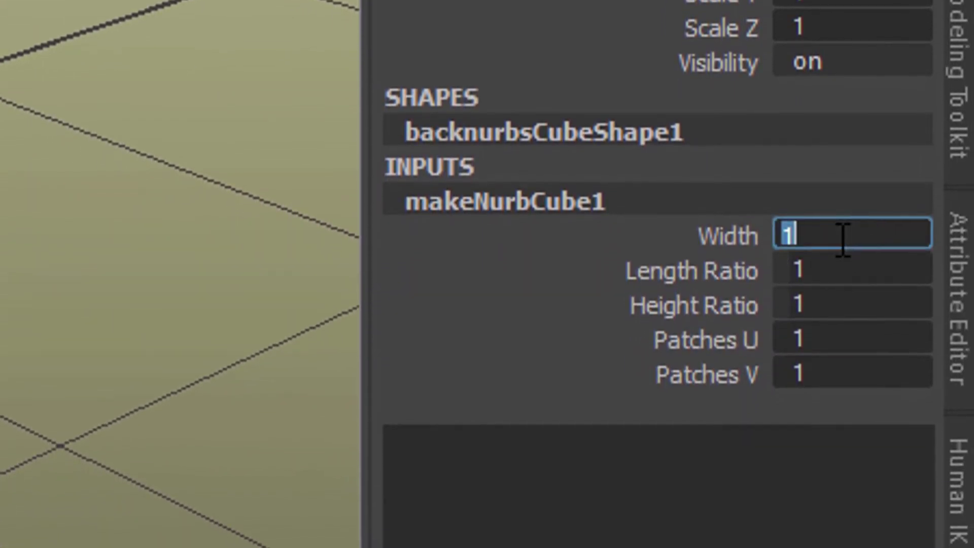
type("10")
key("Return")
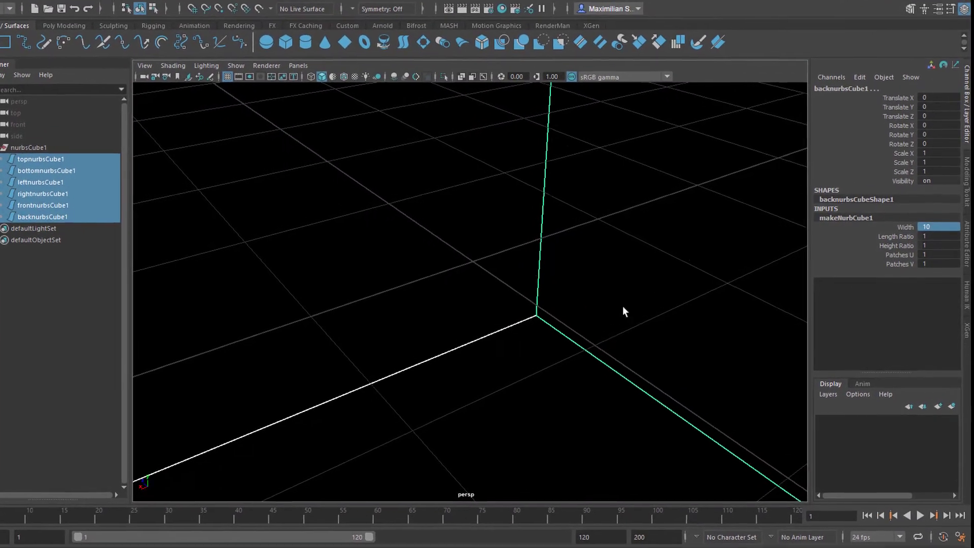
key("f")
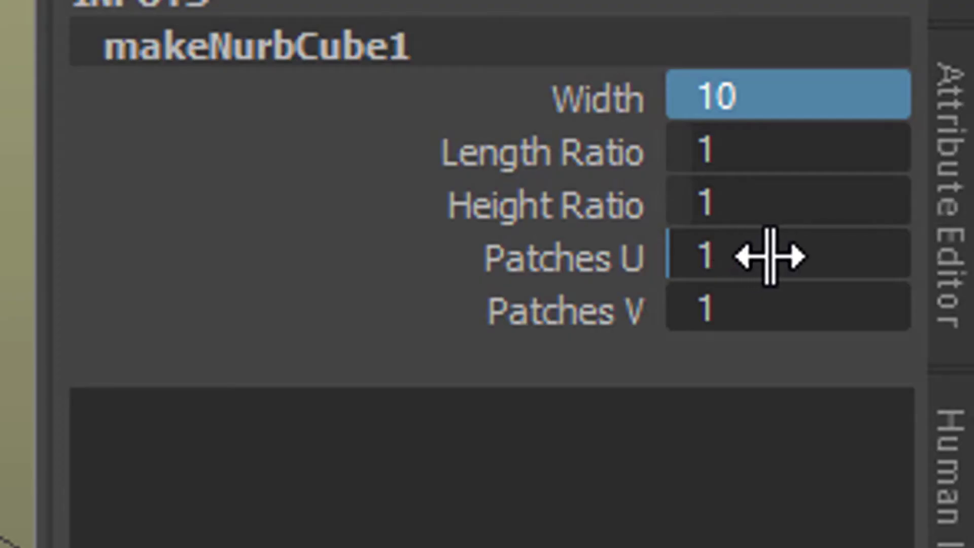
Set both Patches U and Patches V of makeNurbCube1 to 14 and inspect the divided surfaces.
left_click_drag(770, 256, 802, 309)
double_click(802, 309)
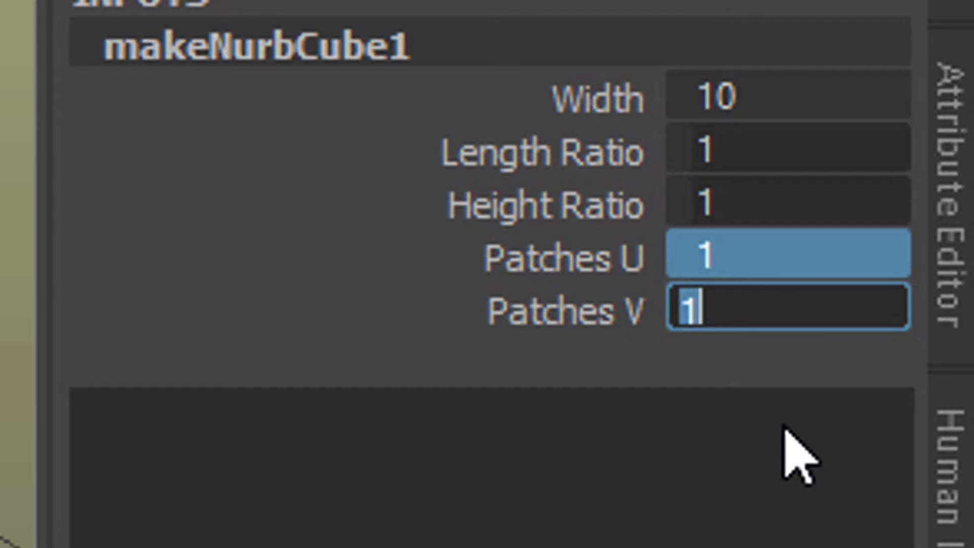
type("14")
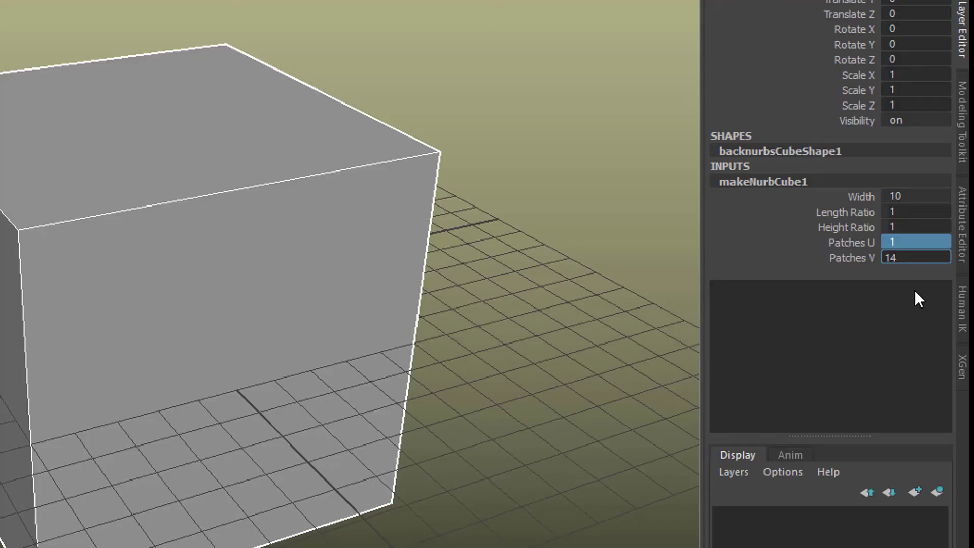
key("Return")
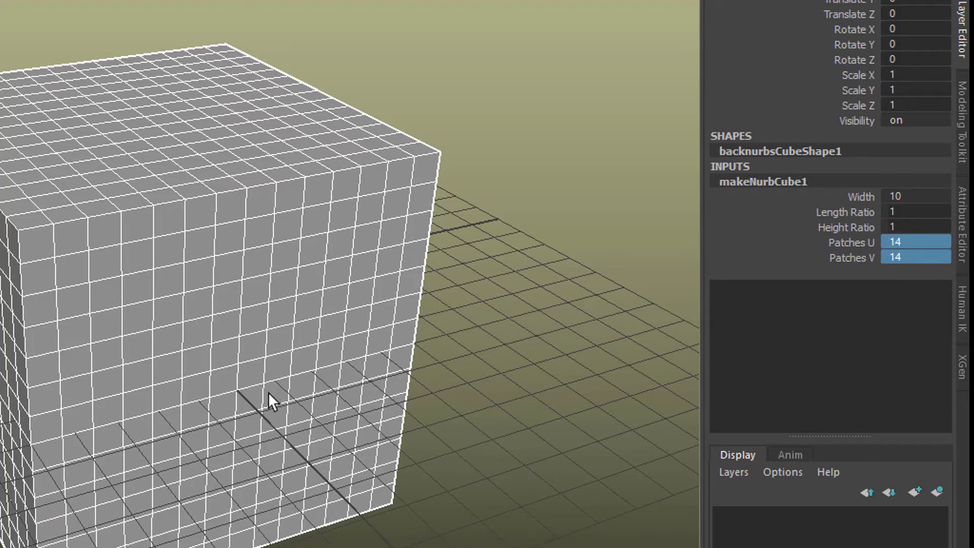
left_click_drag(157, 340, 357, 329, "alt")
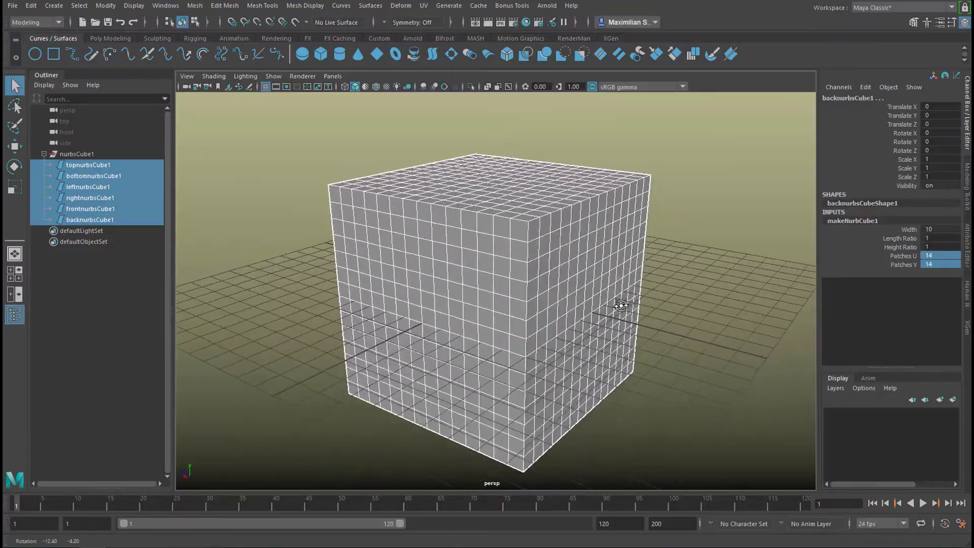
left_click_drag(621, 305, 588, 302, "alt")
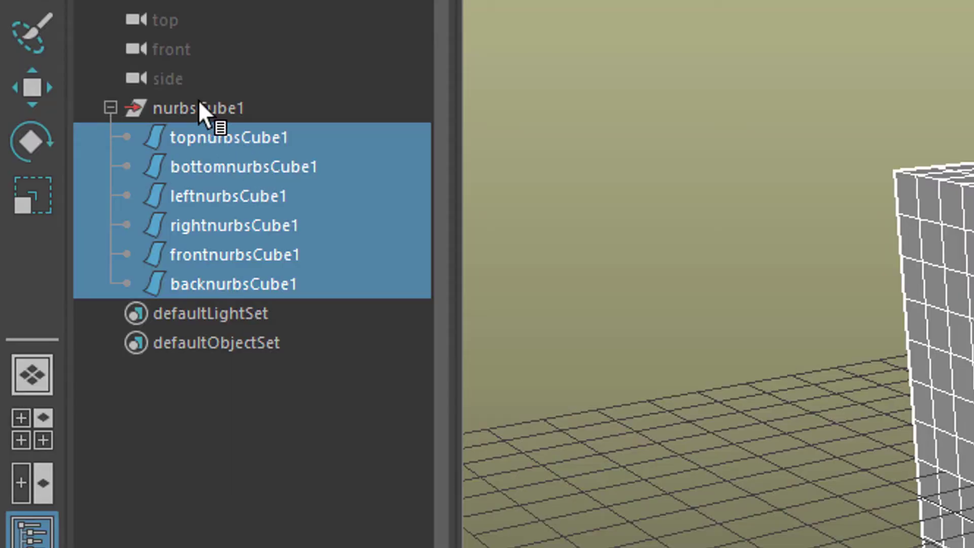
Add a nonlinear Bend deformer to the whole nurbsCube1 group.
left_click(198, 106)
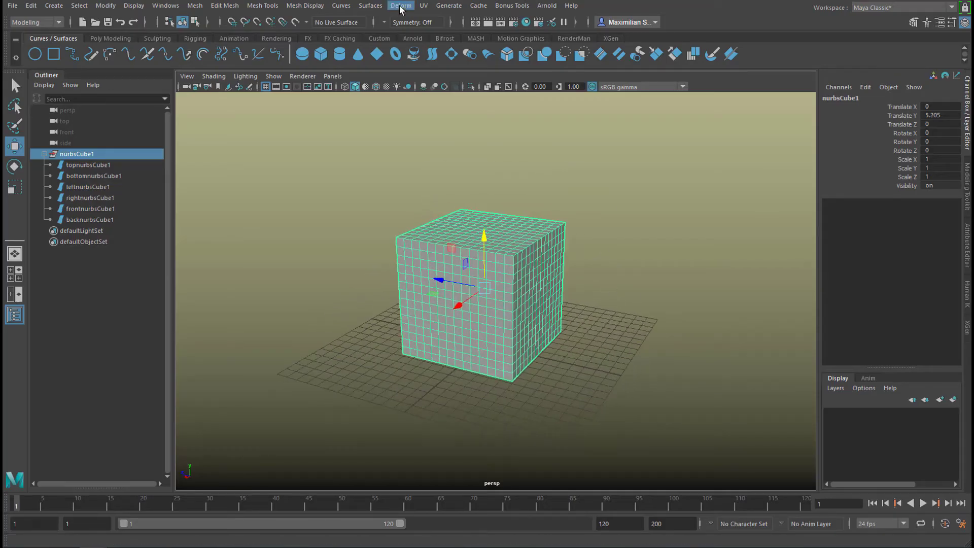
left_click(400, 6)
mouse_move(437, 181)
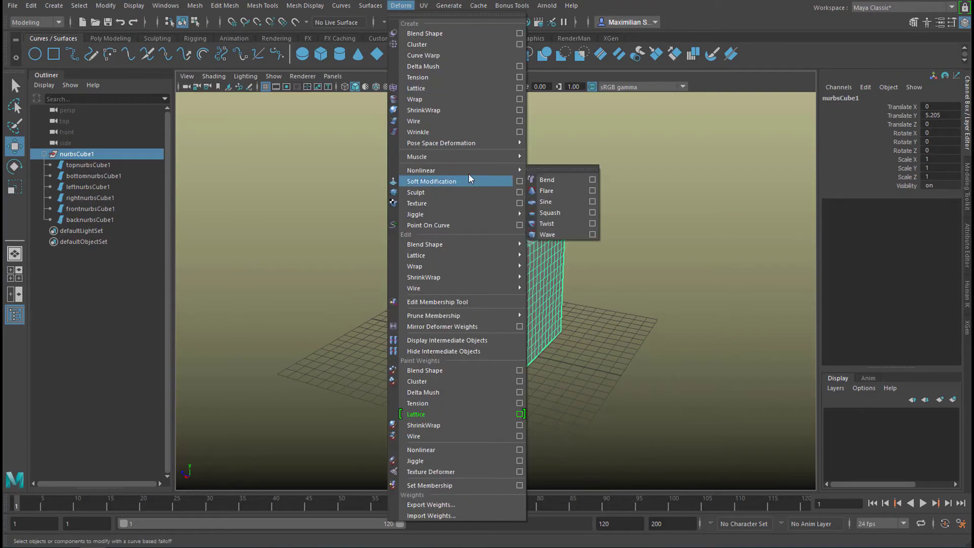
left_click(553, 175)
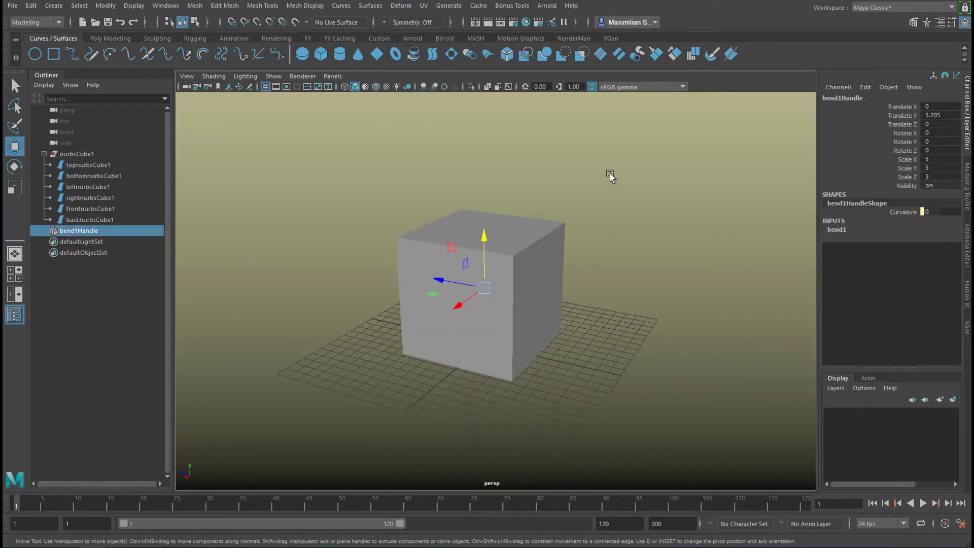
Assign a new aiStandardSurface material to the whole nurbsCube1 group and apply a blue material preset to it.
left_click(534, 233)
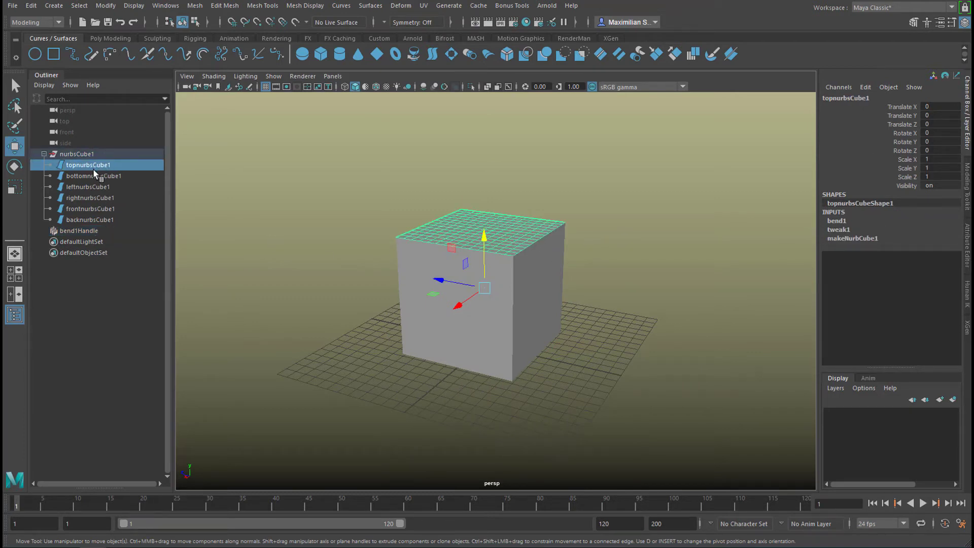
left_click(86, 154)
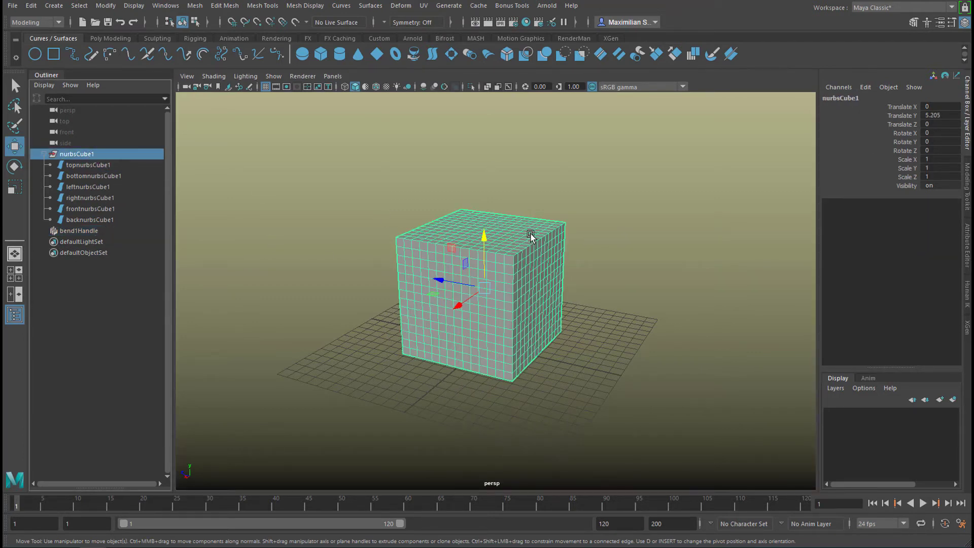
right_click_drag(530, 234, 533, 482)
left_click(326, 358)
right_click_drag(446, 245, 459, 492)
left_click(927, 124)
left_click(956, 273)
scroll(619, 359, "up", 5)
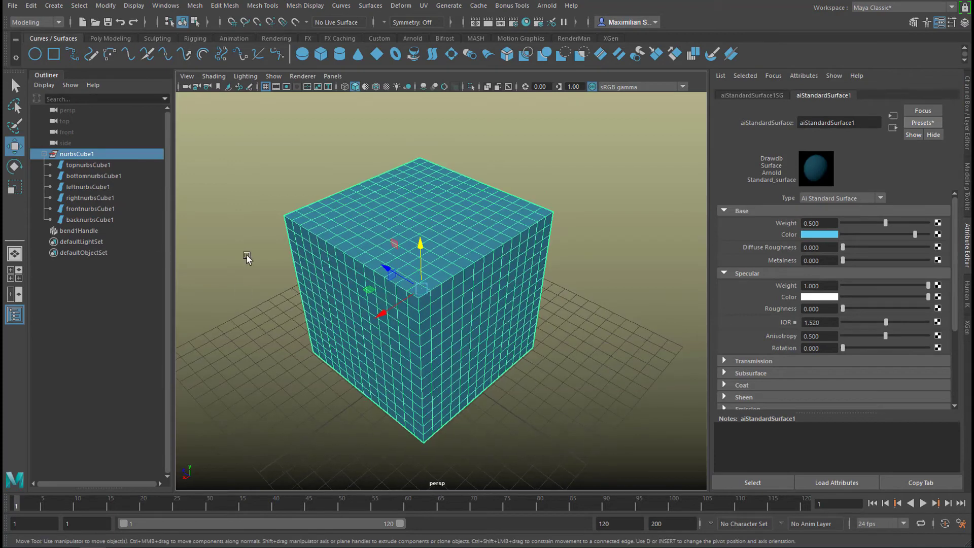
Bend the NURBS cube with a bend1 curvature of about 33.4 and examine the curved sides.
left_click(291, 289)
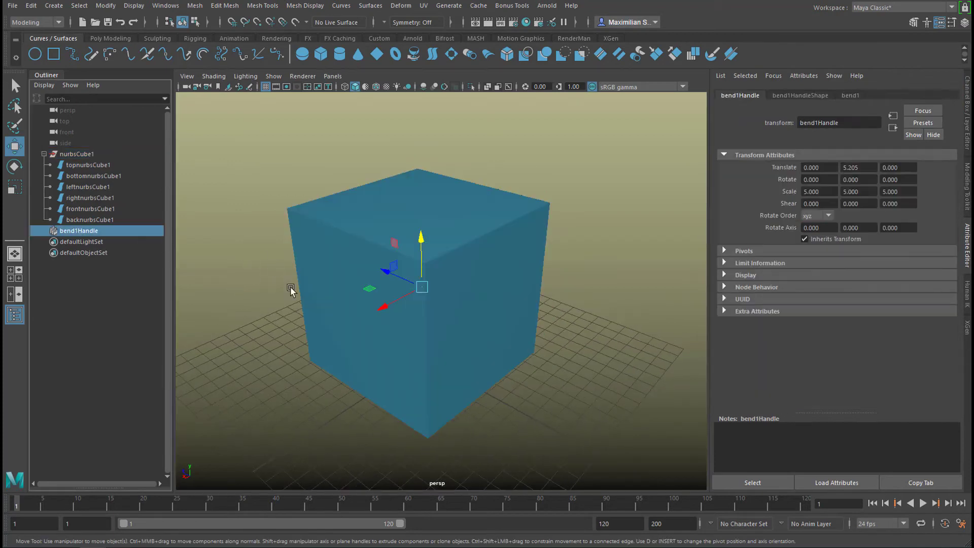
left_click(851, 96)
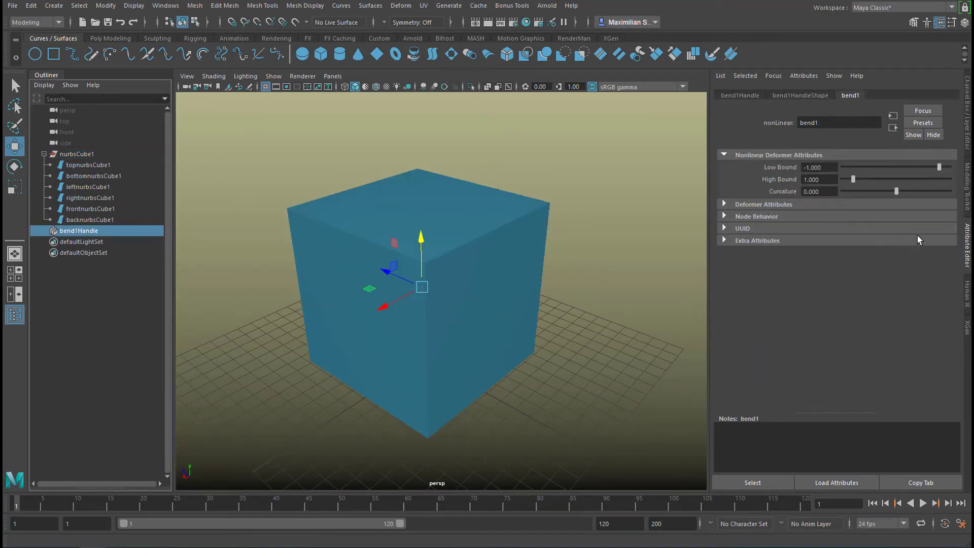
left_click_drag(899, 197, 906, 196)
left_click_drag(552, 272, 472, 276, "alt")
right_click_drag(472, 276, 477, 276, "alt")
left_click_drag(498, 299, 451, 292, "alt")
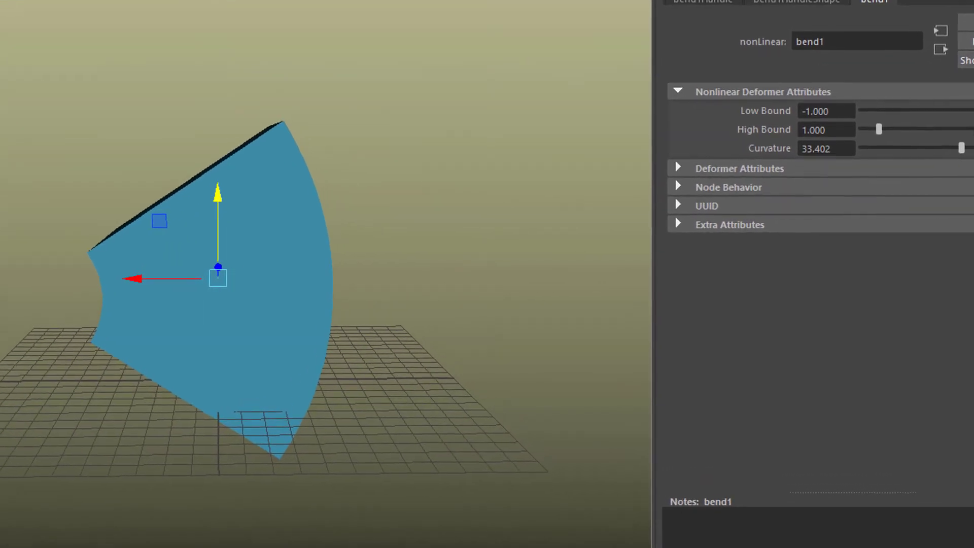
Set bend1's low bound to 0, high bound to about 1.9 and curvature to about 37, and rotate its handle around the vertical axis.
left_click_drag(906, 111, 972, 132)
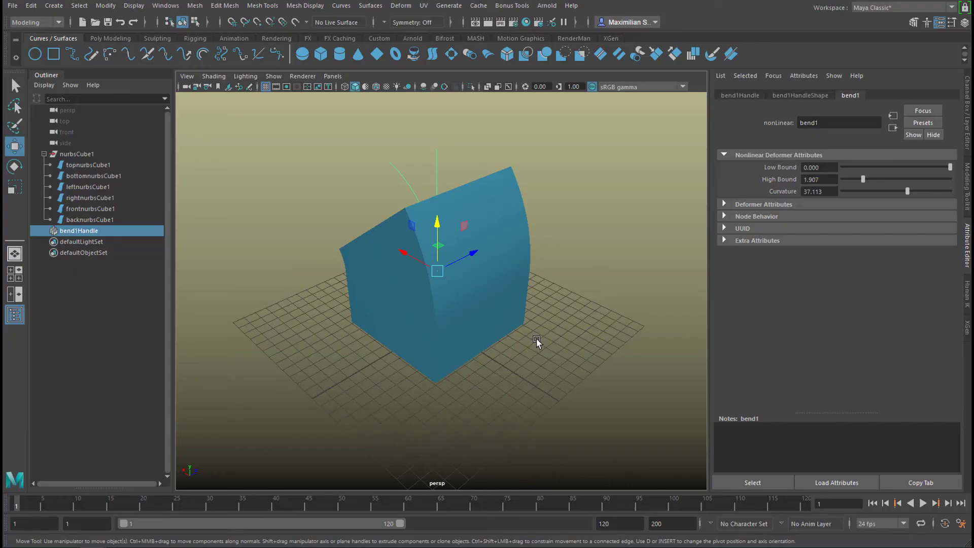
key("e")
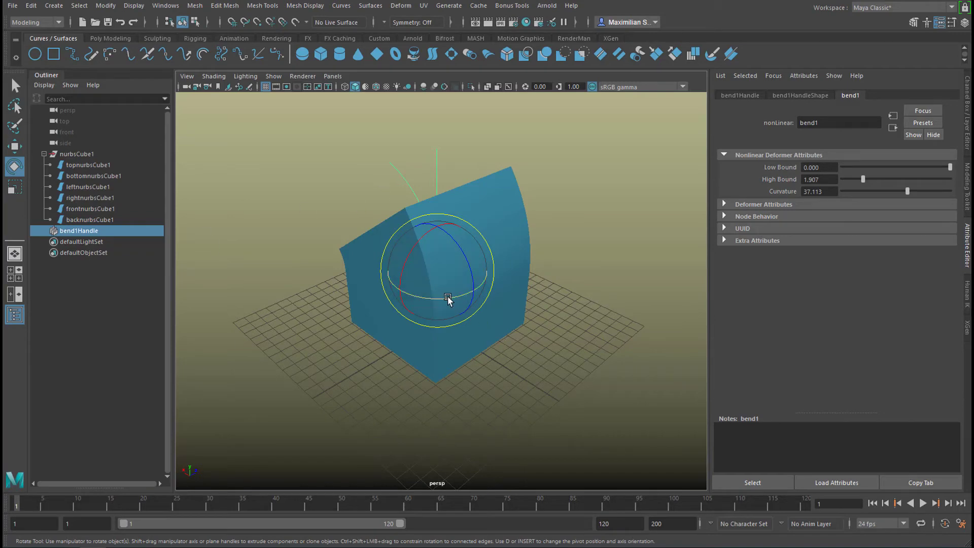
left_click_drag(450, 300, 432, 301)
left_click_drag(485, 326, 608, 340, "alt")
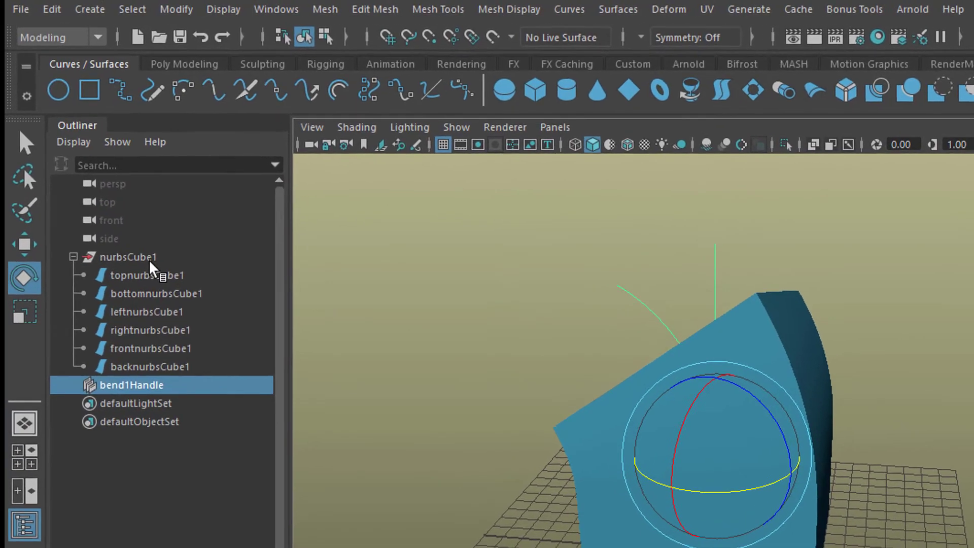
Delete the history of the nurbsCube1 group to bake in the bend.
left_click(128, 237)
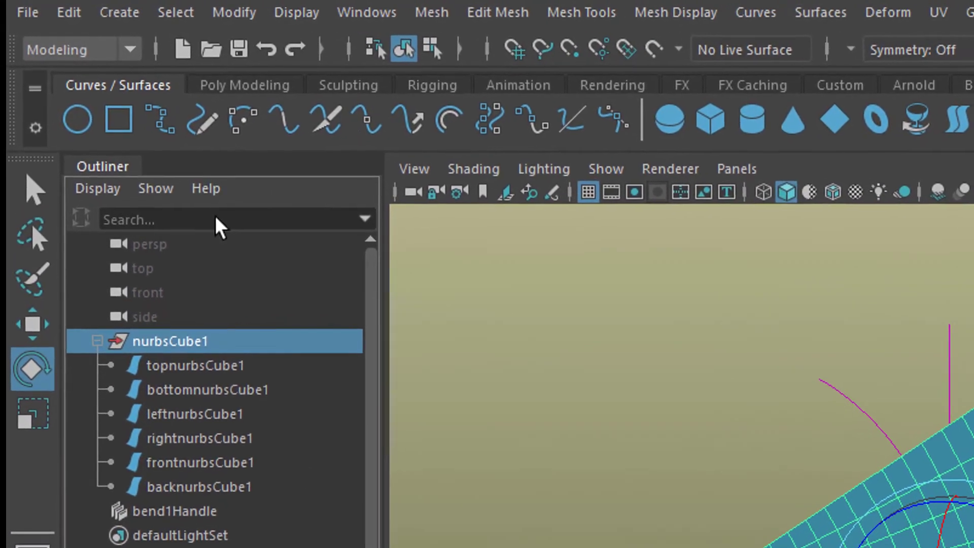
left_click(77, 18)
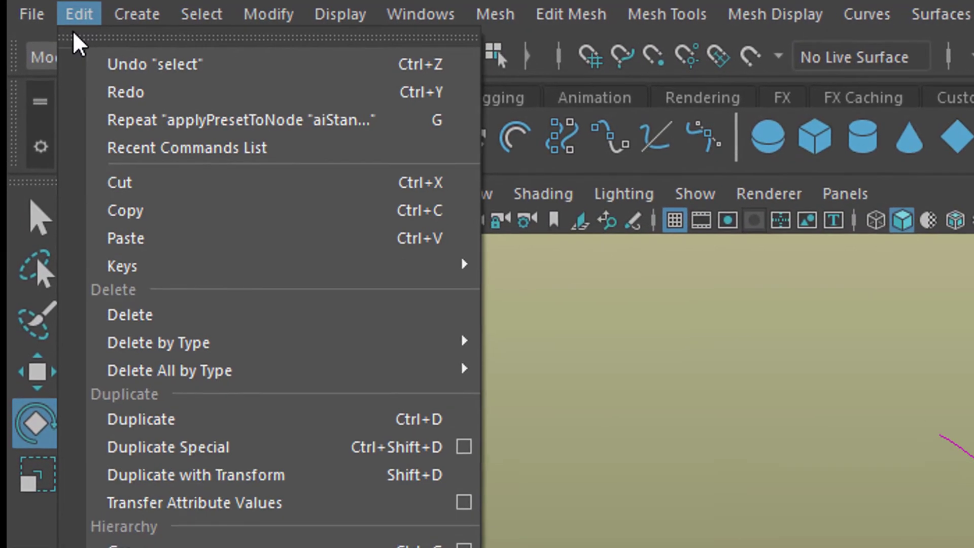
mouse_move(457, 349)
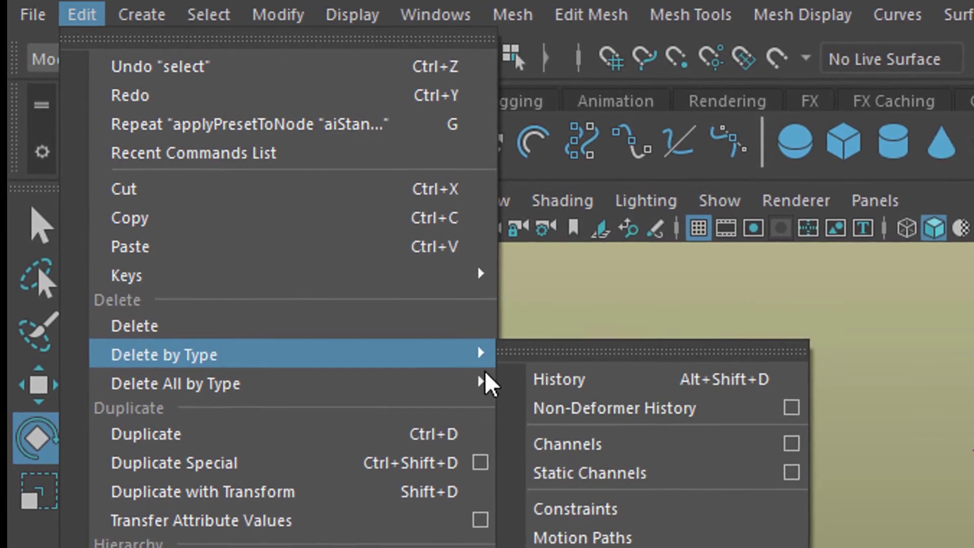
left_click(639, 384)
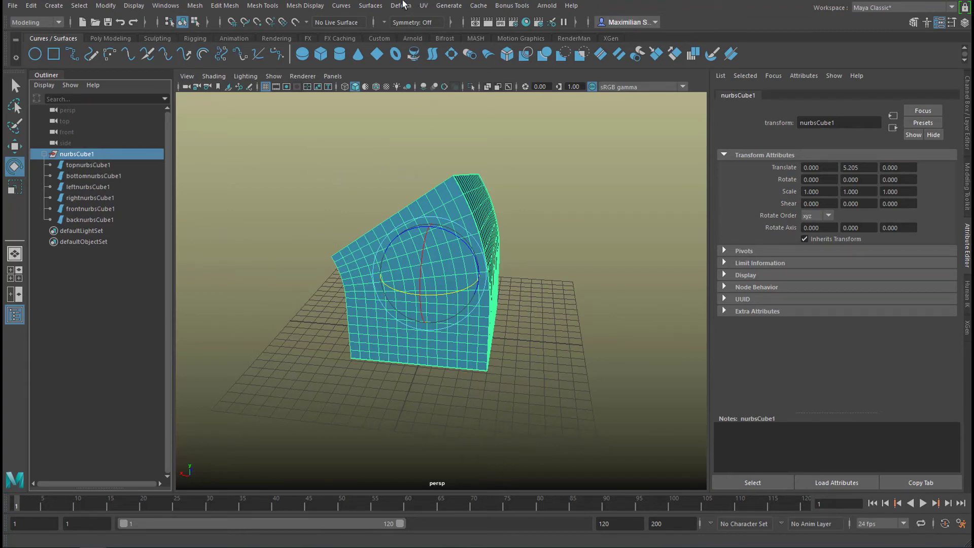
Add a nonlinear Squash deformer to nurbsCube1 and stretch the shape with a factor of about 1.34.
left_click(401, 6)
mouse_move(468, 173)
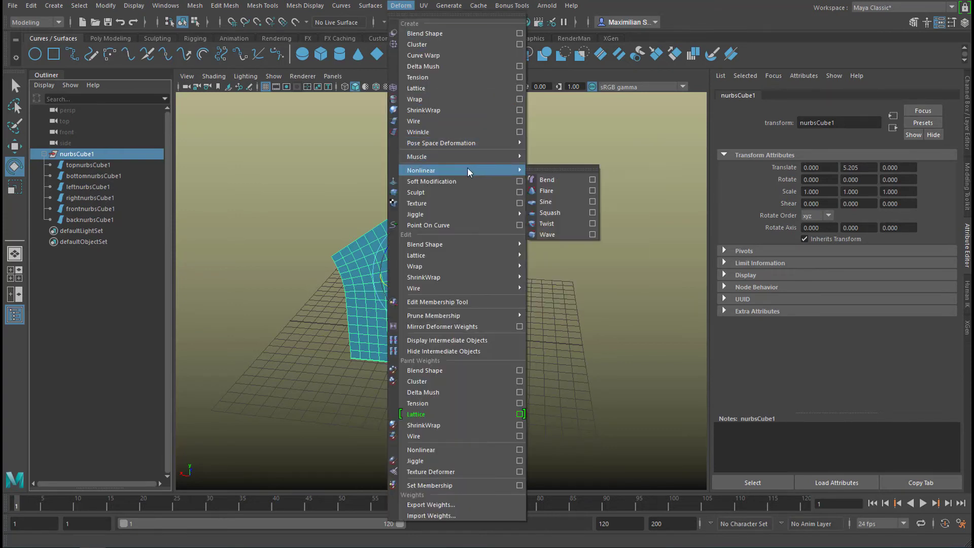
left_click(569, 213)
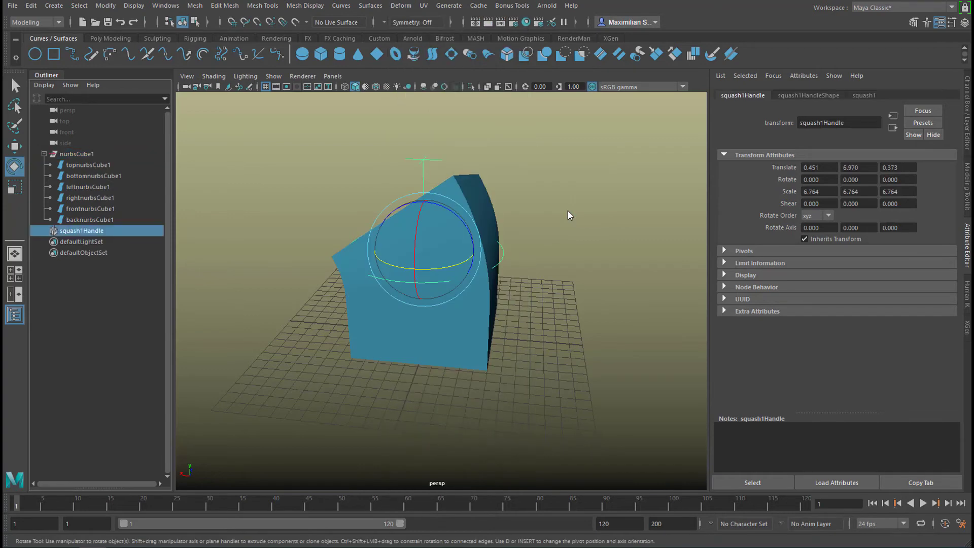
left_click_drag(562, 300, 634, 252, "alt")
left_click(865, 96)
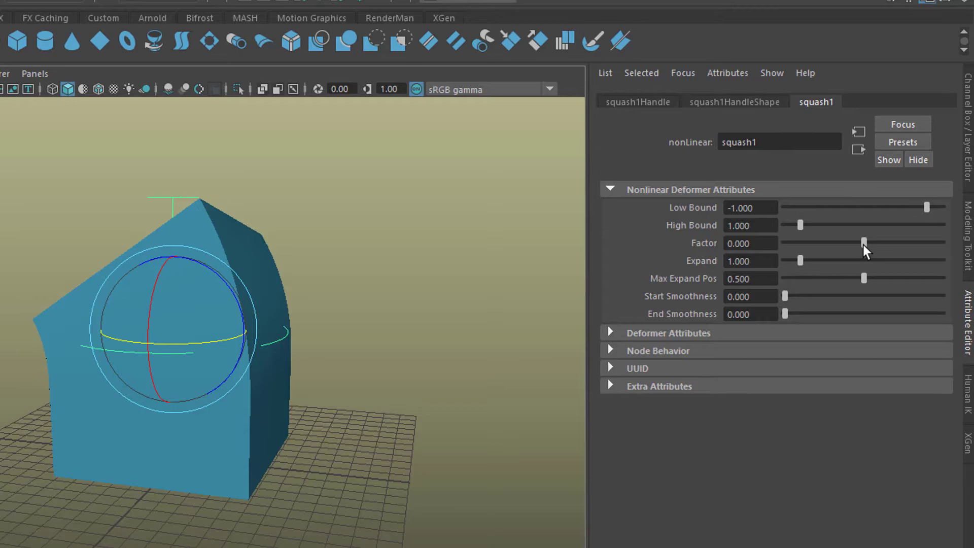
left_click_drag(613, 238, 621, 232)
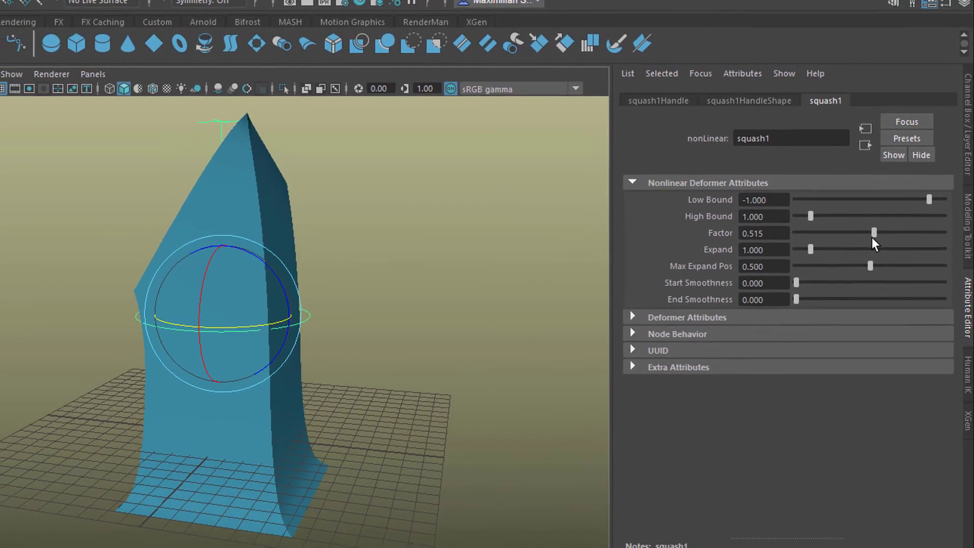
left_click_drag(872, 236, 877, 240)
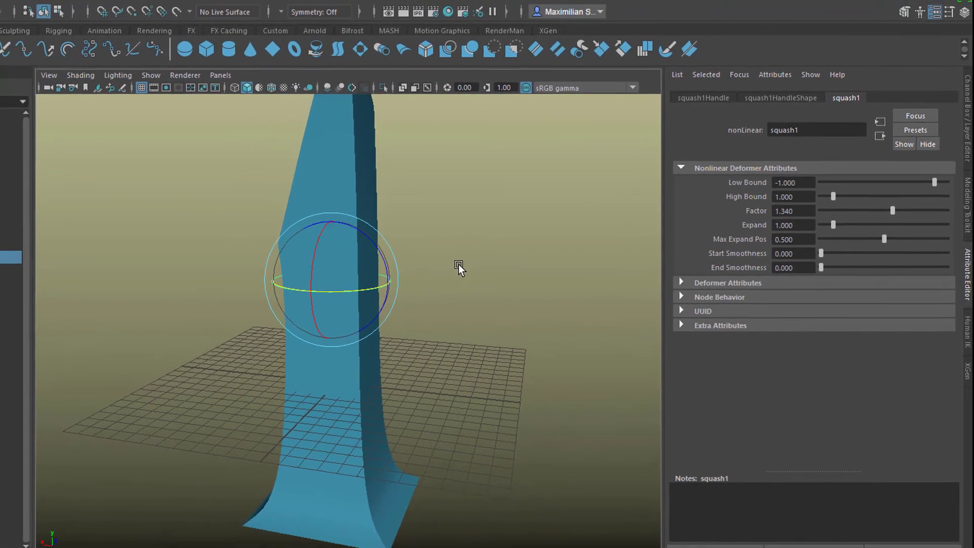
right_click_drag(459, 264, 209, 298, "alt")
left_click_drag(210, 299, 675, 221, "alt")
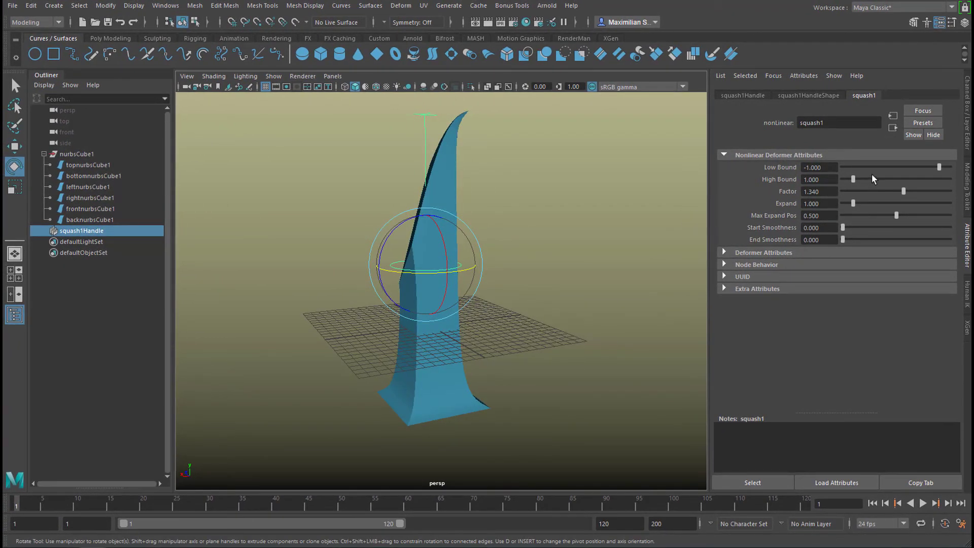
Set squash1's low bound to about -0.36 and its high bound to about 1.03.
left_click_drag(939, 172, 947, 172)
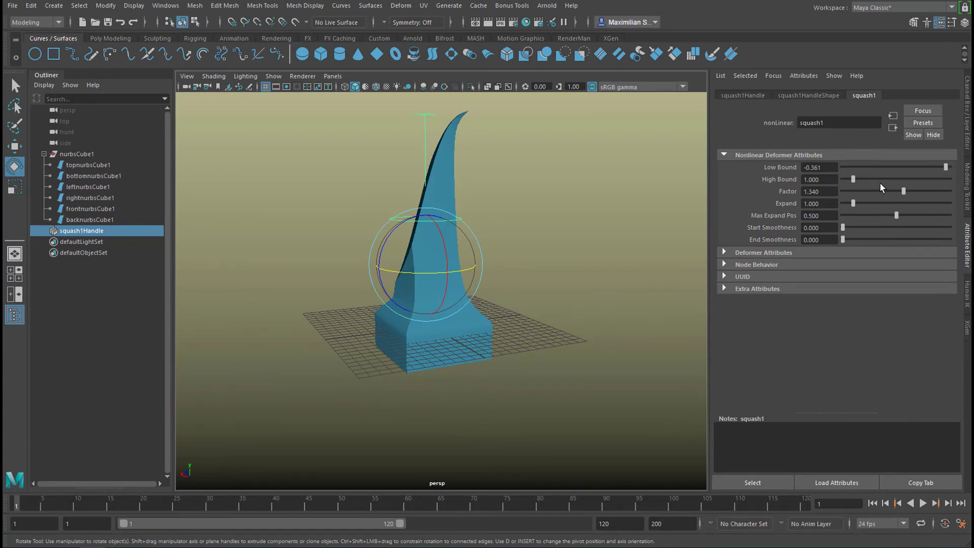
mouse_move(853, 180)
left_mouse_down()
mouse_move(869, 183)
mouse_move(856, 189)
left_mouse_up()
left_click_drag(559, 264, 500, 290, "alt")
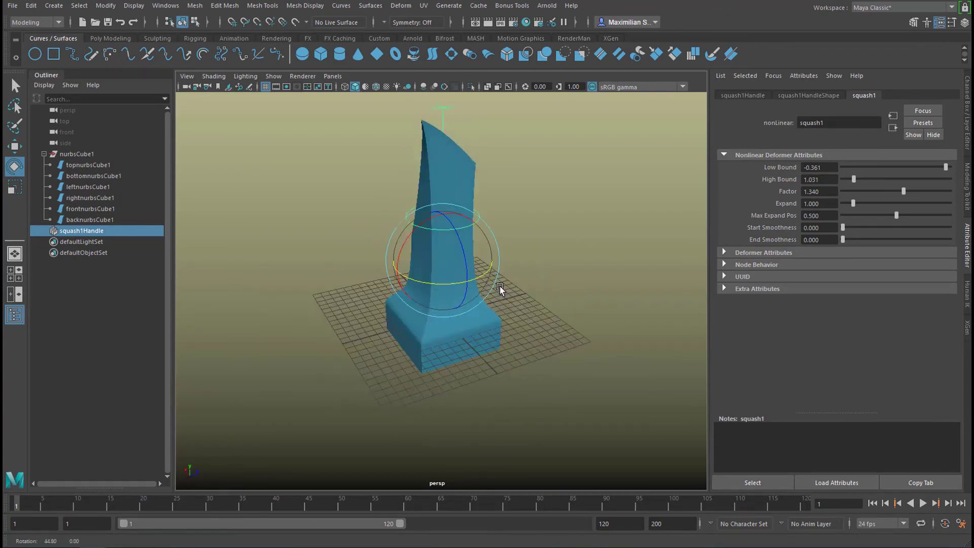
Reduce squash1's factor to about 1.03, set Start Smoothness to about 0.67 and inspect the tapered shape.
left_click_drag(904, 191, 902, 195)
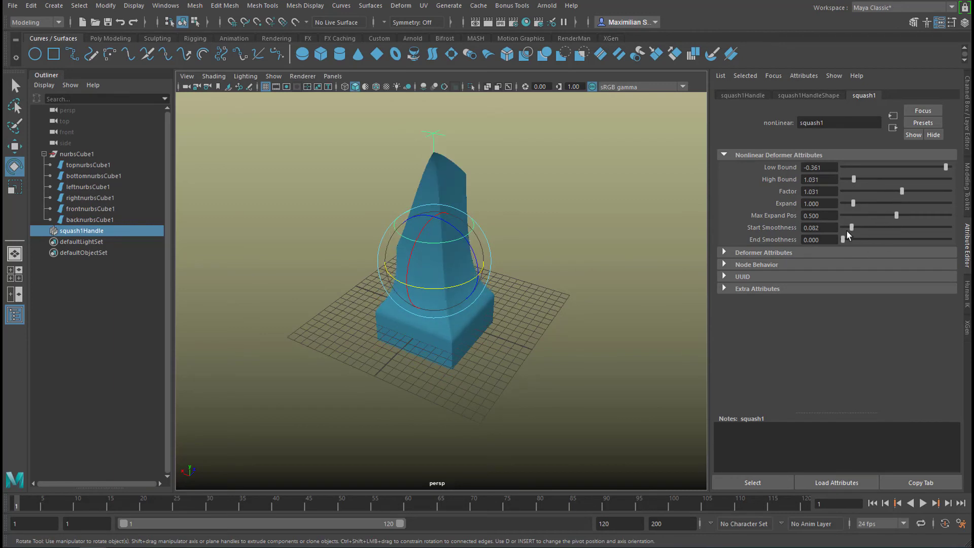
left_click_drag(849, 234, 877, 234)
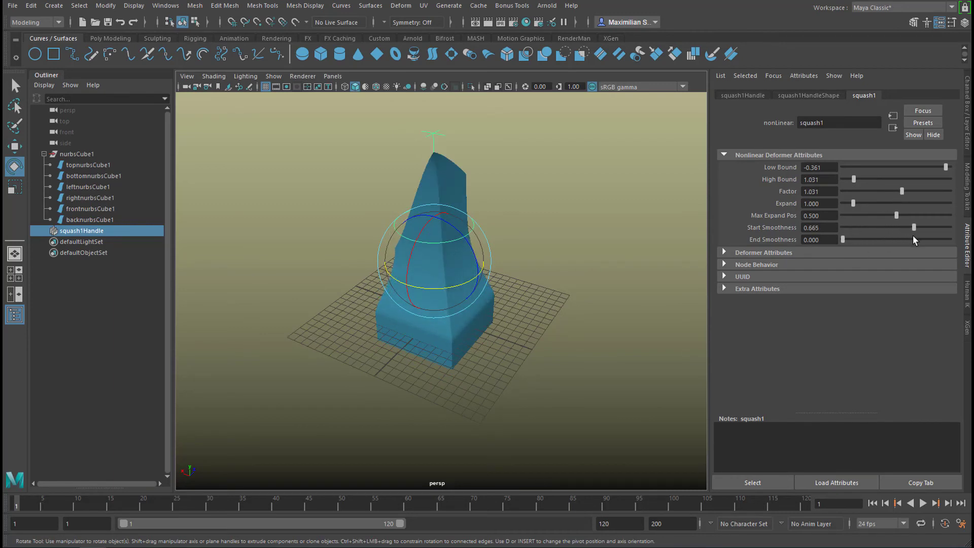
left_click_drag(553, 322, 556, 276, "alt")
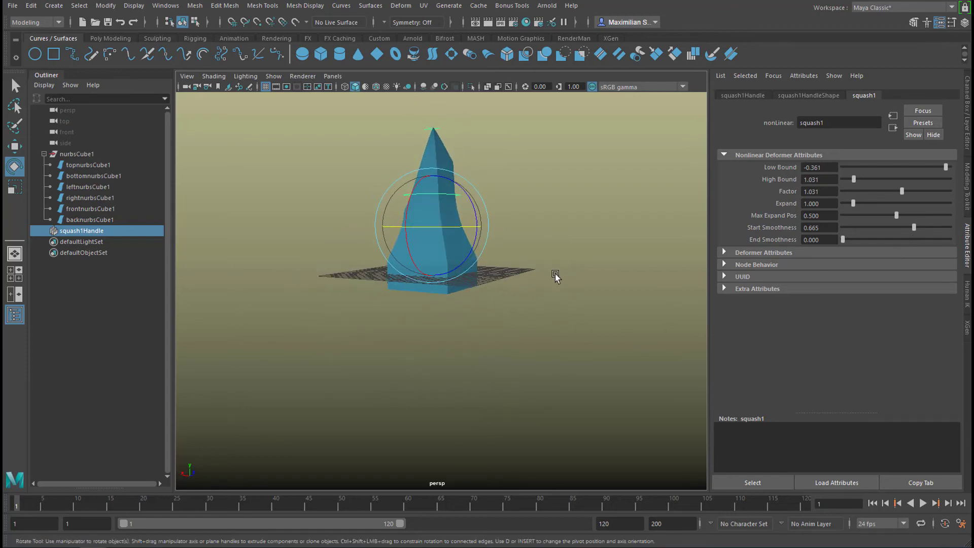
right_click_drag(556, 276, 668, 300, "alt")
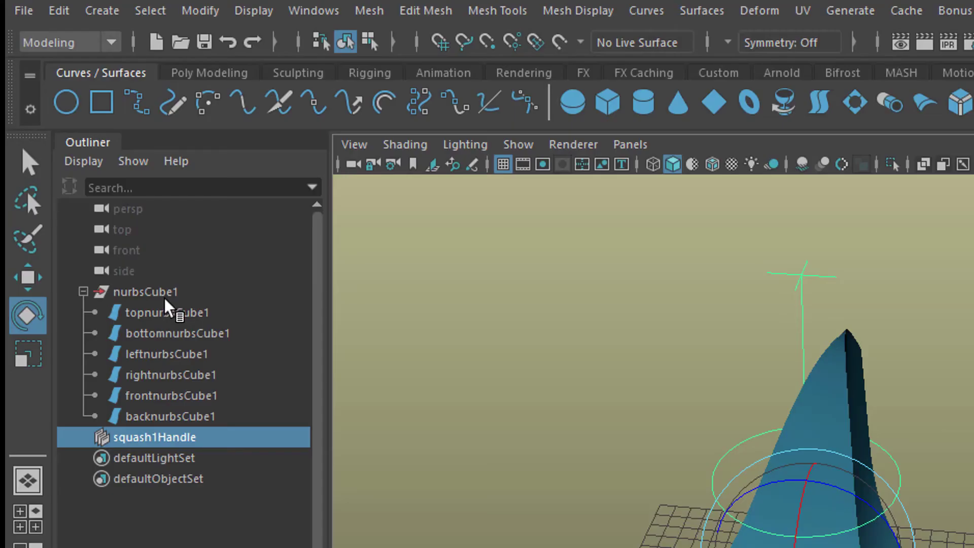
Delete the history of the nurbsCube1 group to bake in the squash.
left_click(75, 154)
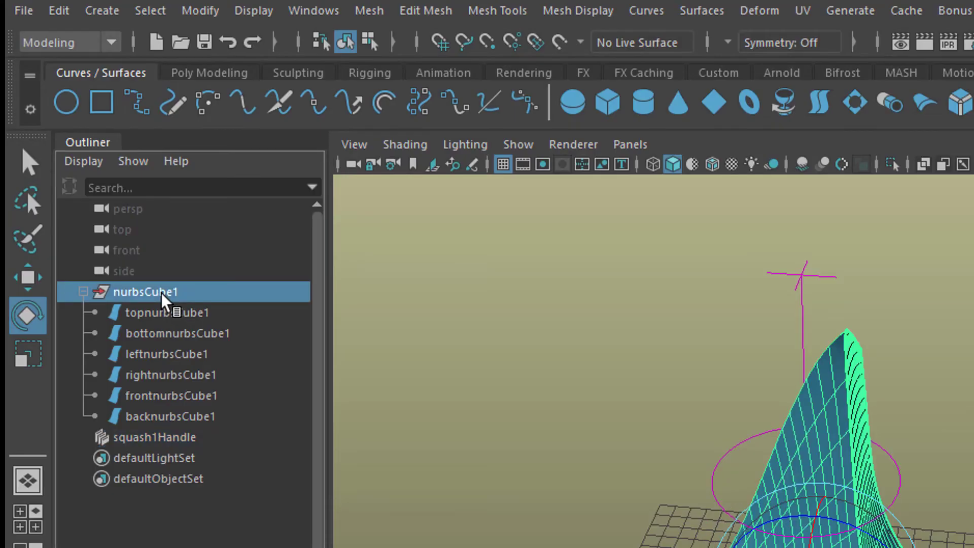
left_click(60, 11)
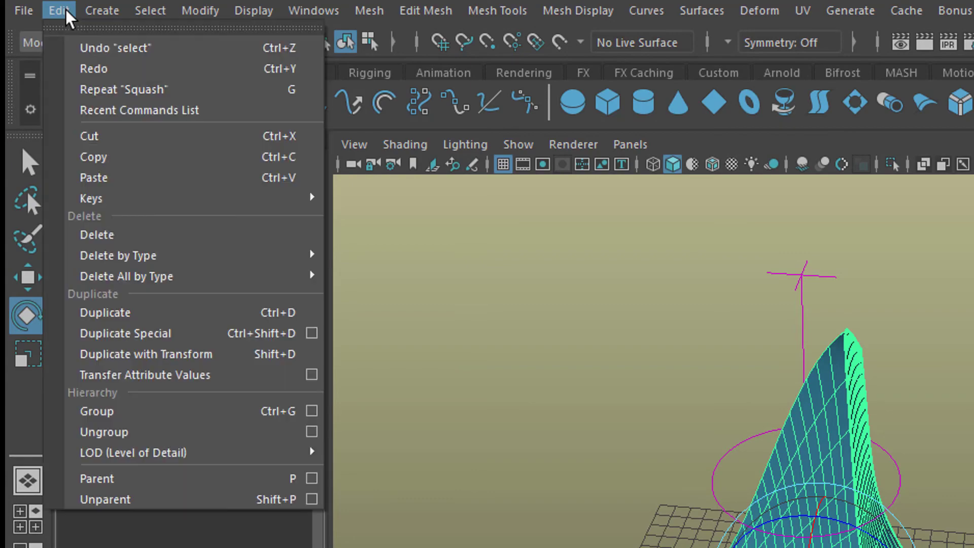
mouse_move(194, 284)
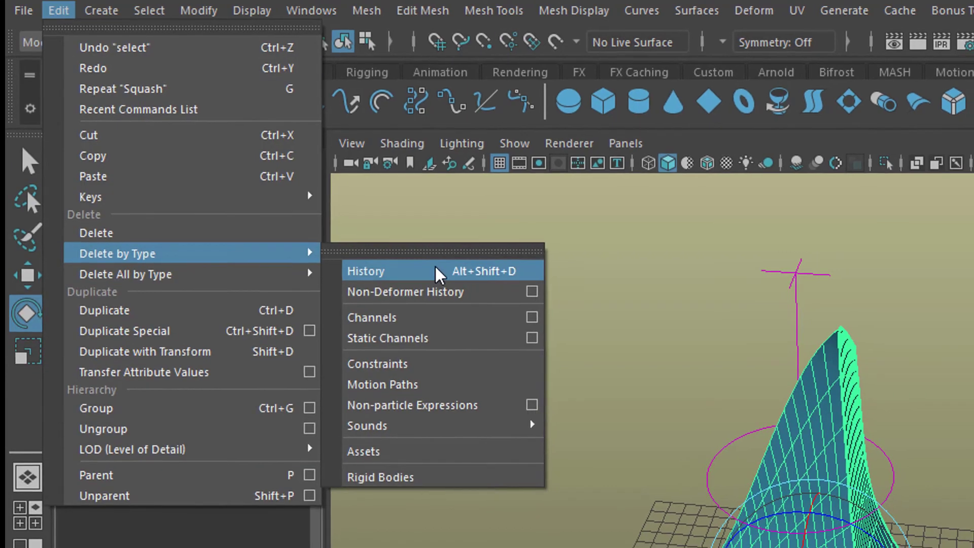
left_click(437, 273)
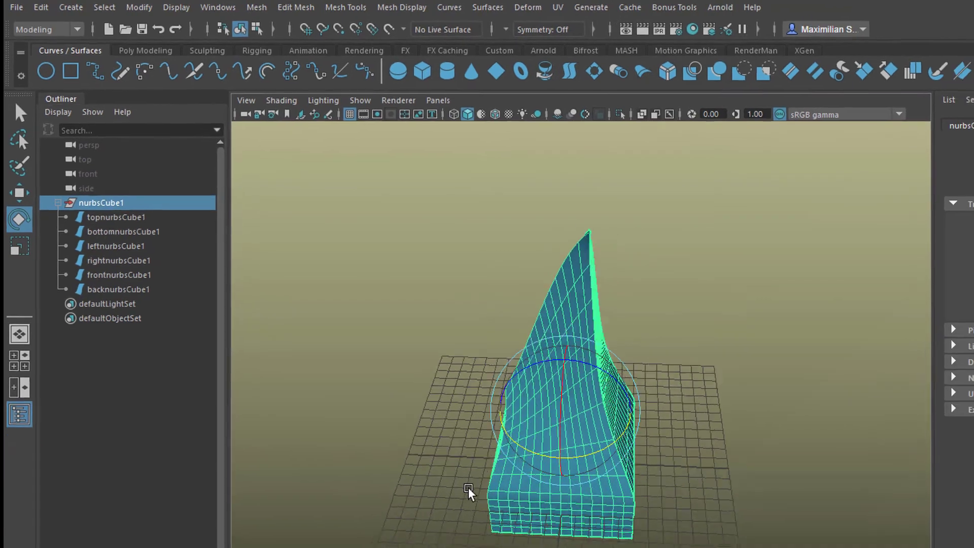
Raise nurbsCube1 to a Translate Y of about 7.59, deselect it and examine the finished shape from several sides.
left_click_drag(468, 491, 398, 434, "alt")
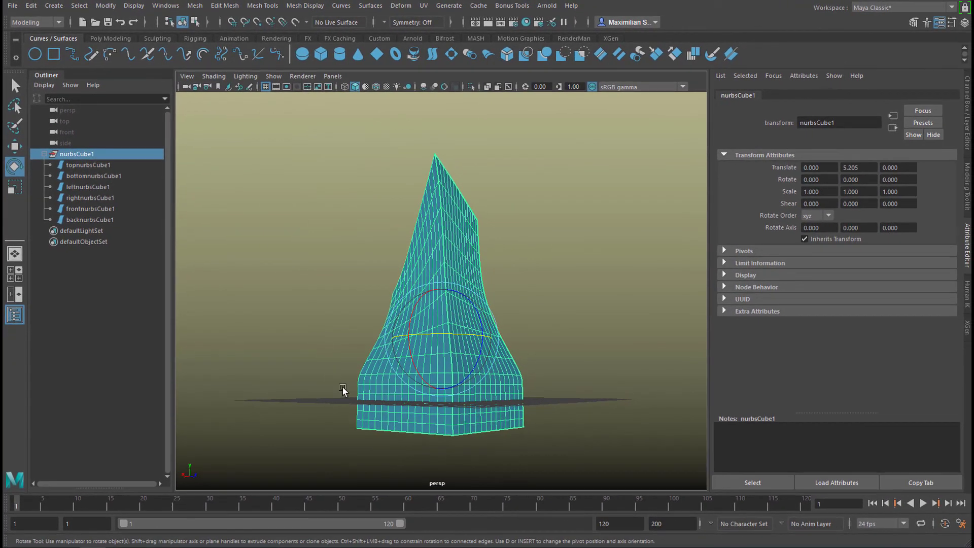
key("w")
left_click_drag(445, 294, 495, 336)
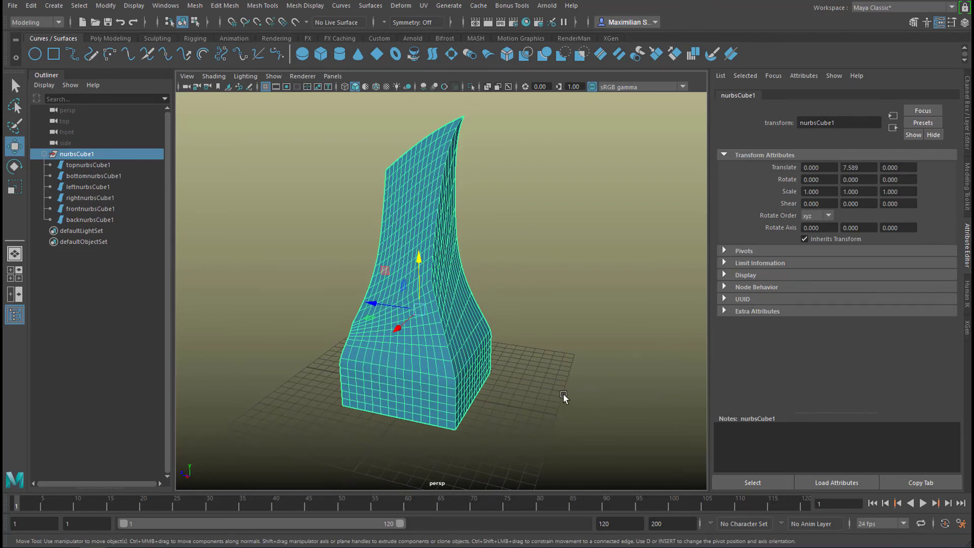
left_click(588, 413)
left_click_drag(588, 413, 370, 383, "alt")
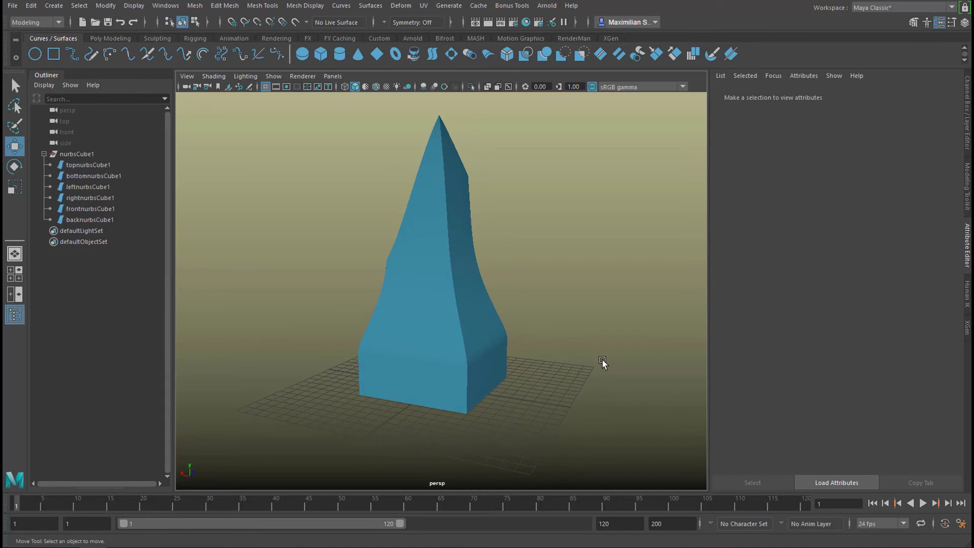
Move leftnurbsCube1 away from the rest of the NURBS cube to a Translate Z of about 3.897 and inspect the separated surface from several sides.
left_click(486, 359)
left_click_drag(528, 363, 368, 398, "alt")
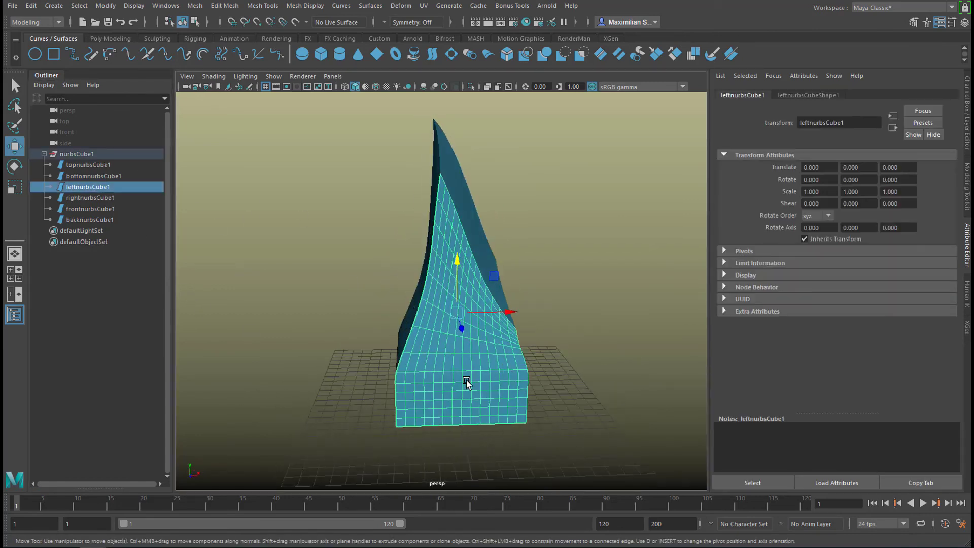
mouse_move(465, 385)
left_mouse_down("alt")
mouse_move(518, 329)
mouse_move(552, 333)
mouse_move(523, 387)
mouse_move(453, 381)
left_mouse_up("alt")
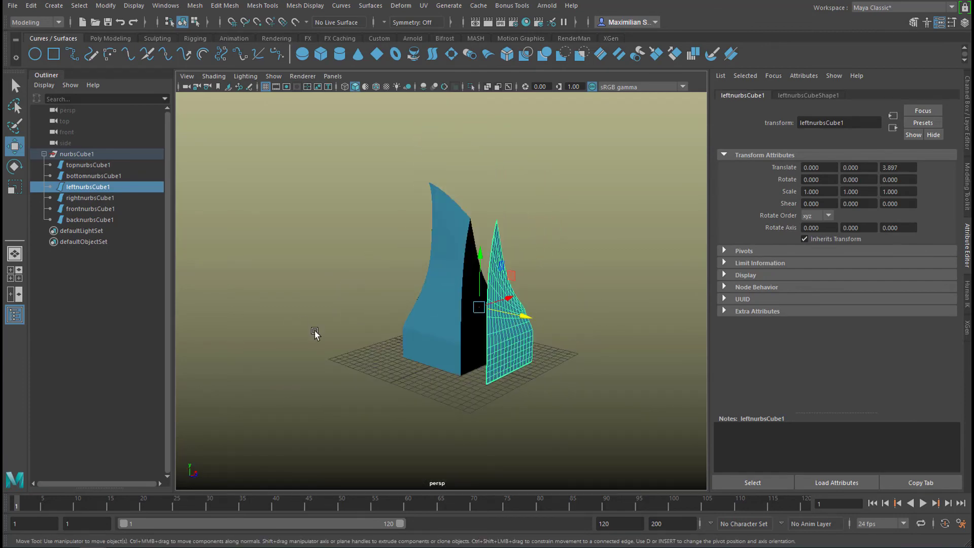
left_click_drag(314, 332, 397, 377, "alt")
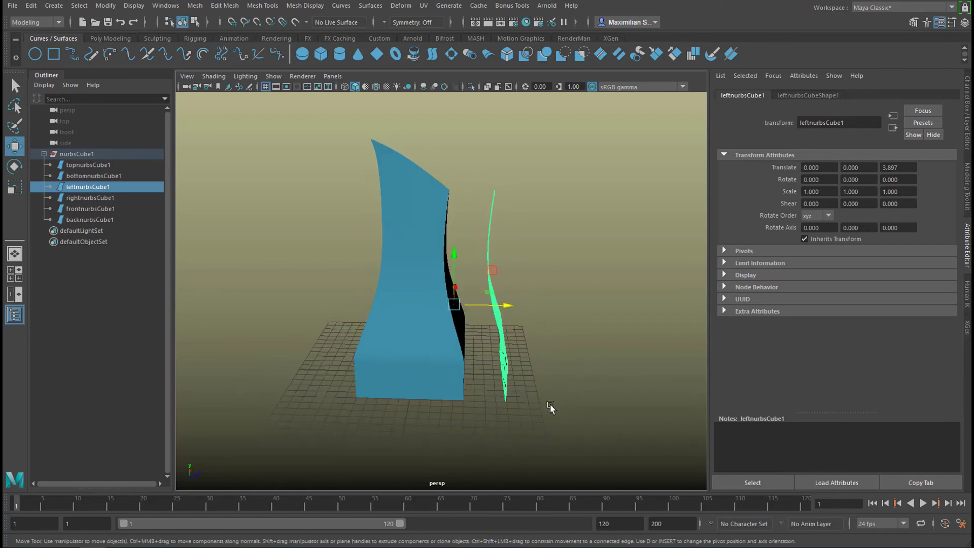
left_click_drag(472, 406, 511, 406, "alt")
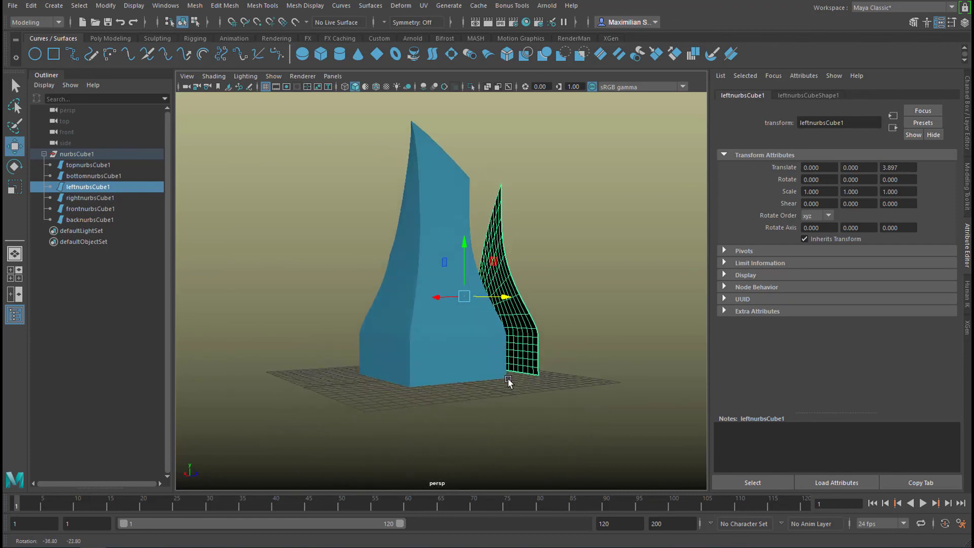
left_click_drag(510, 383, 384, 385, "alt")
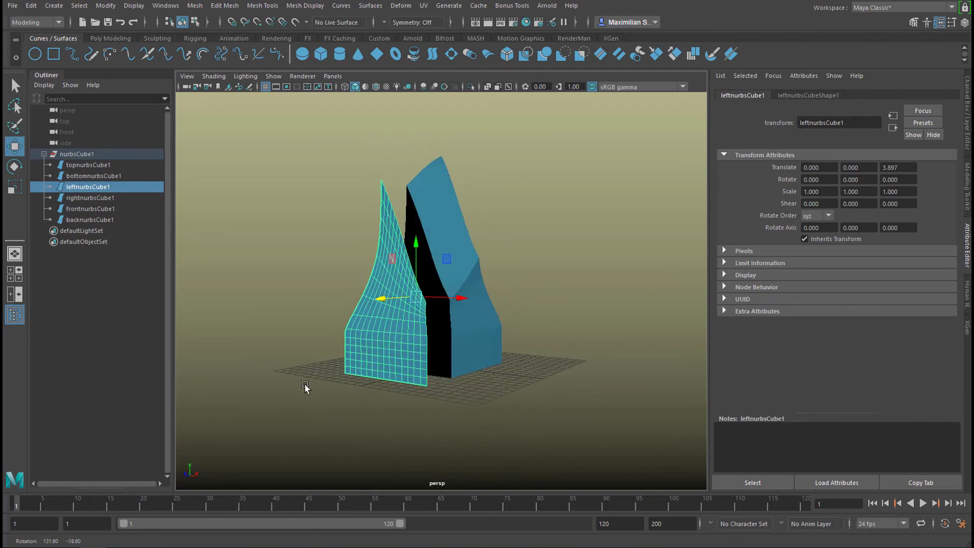
left_click_drag(305, 389, 446, 398, "alt")
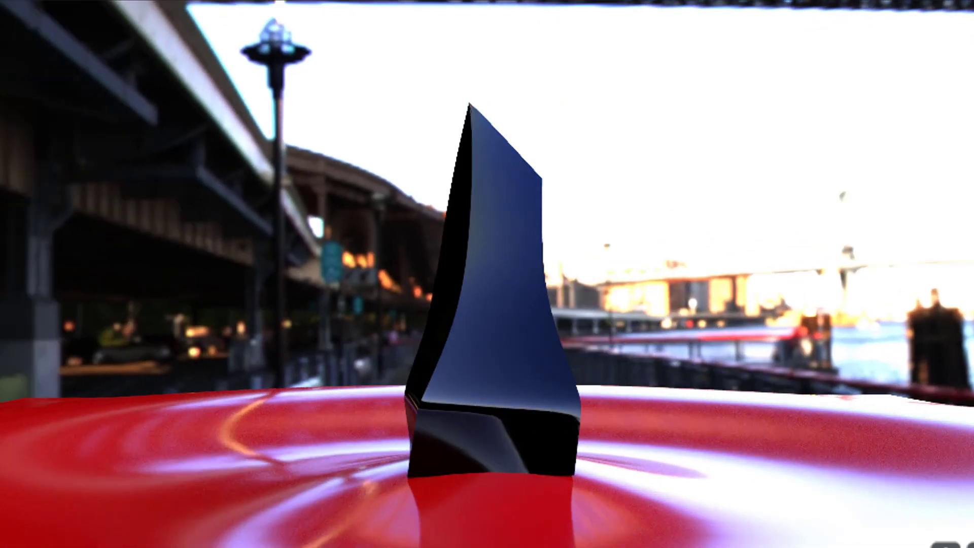